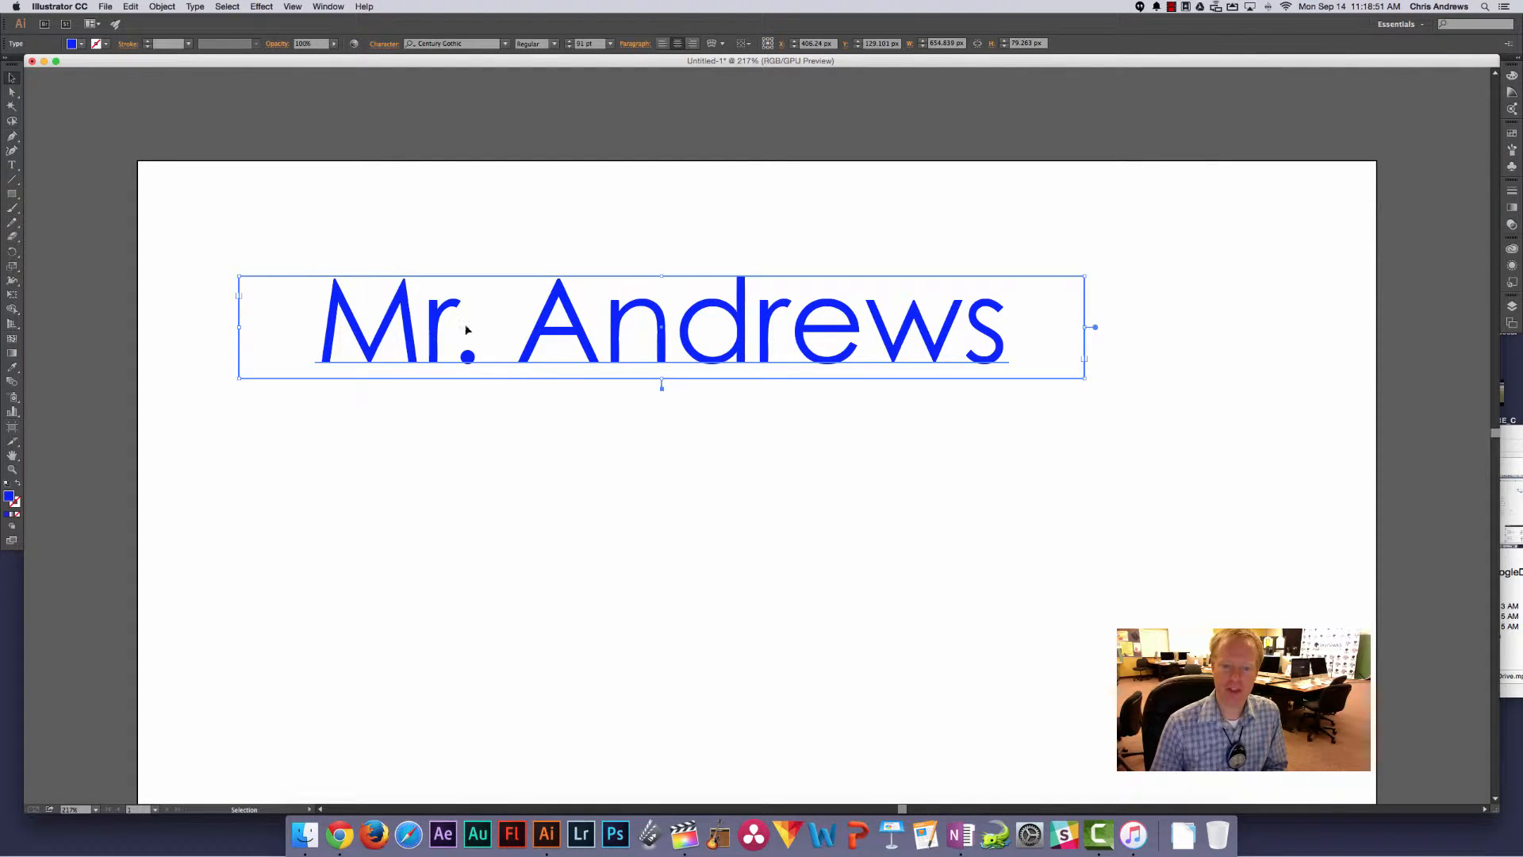
# Convert the blue name text to outlines.
pyautogui.doubleClick(423, 327)
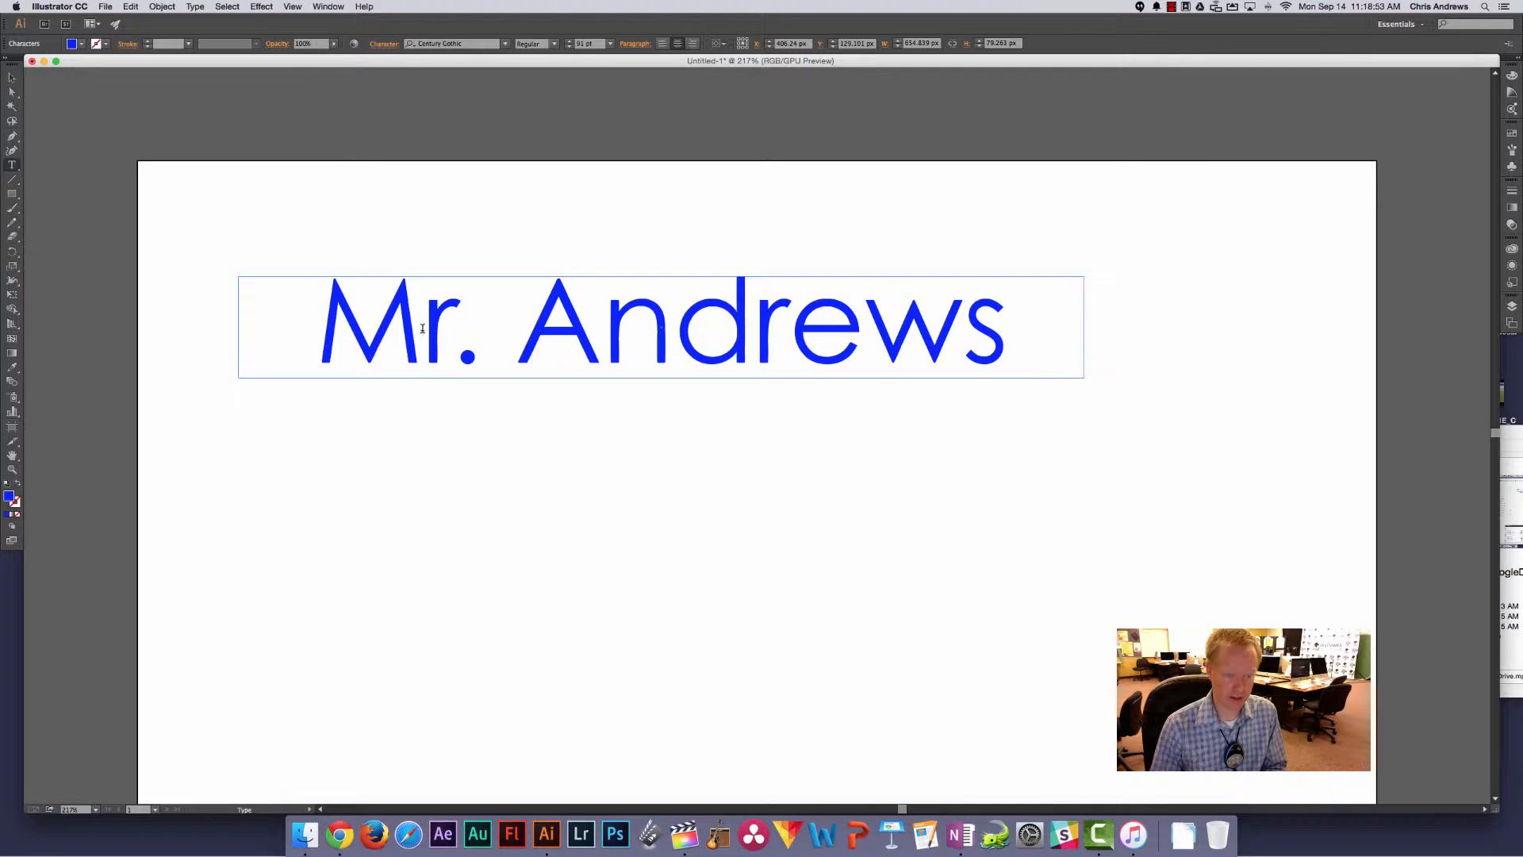
pyautogui.click(12, 77)
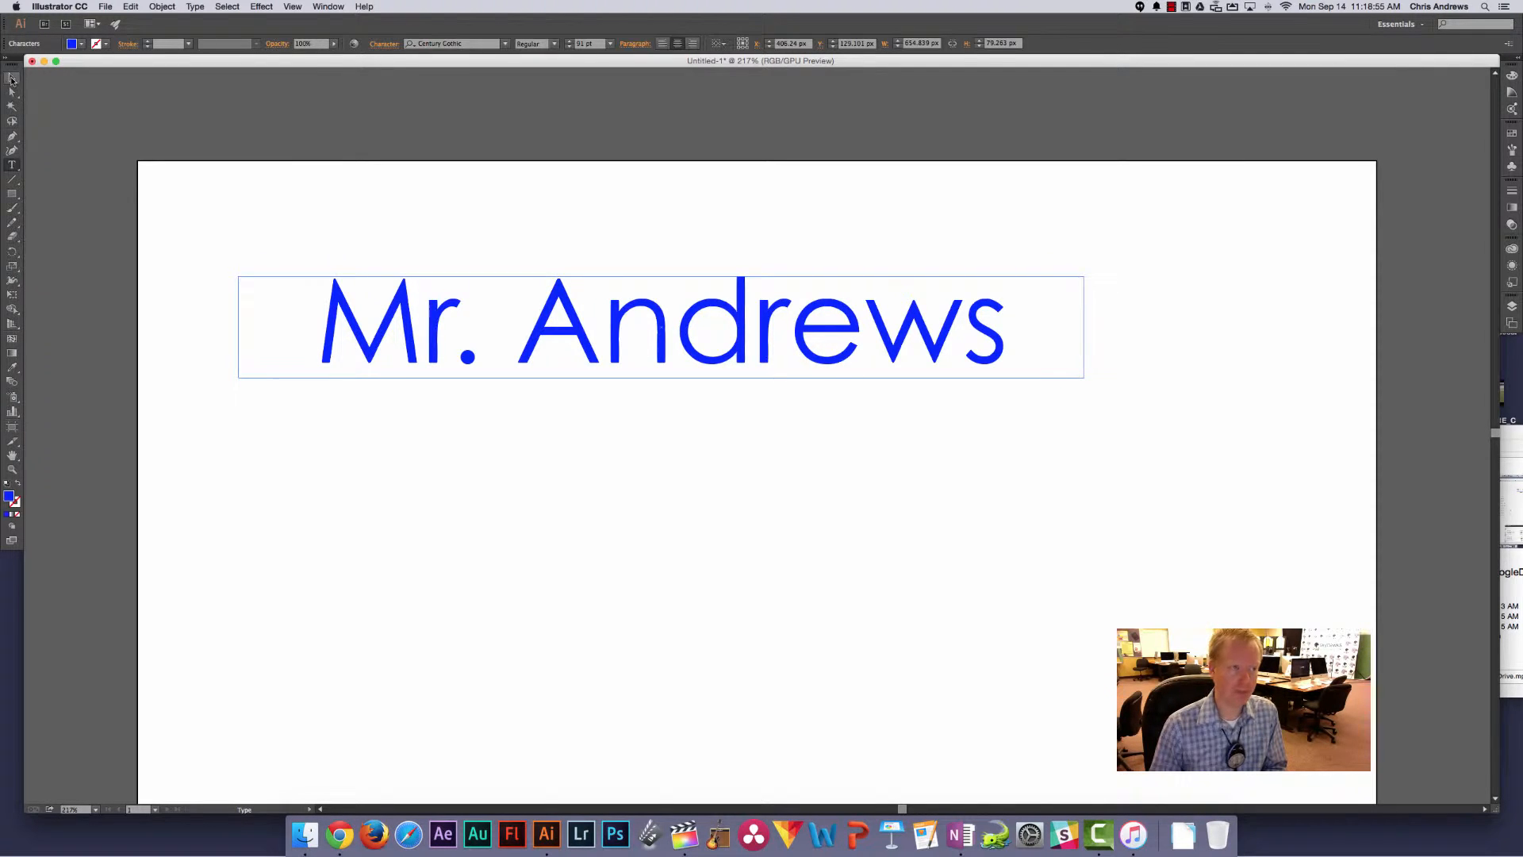
pyautogui.rightClick(407, 329)
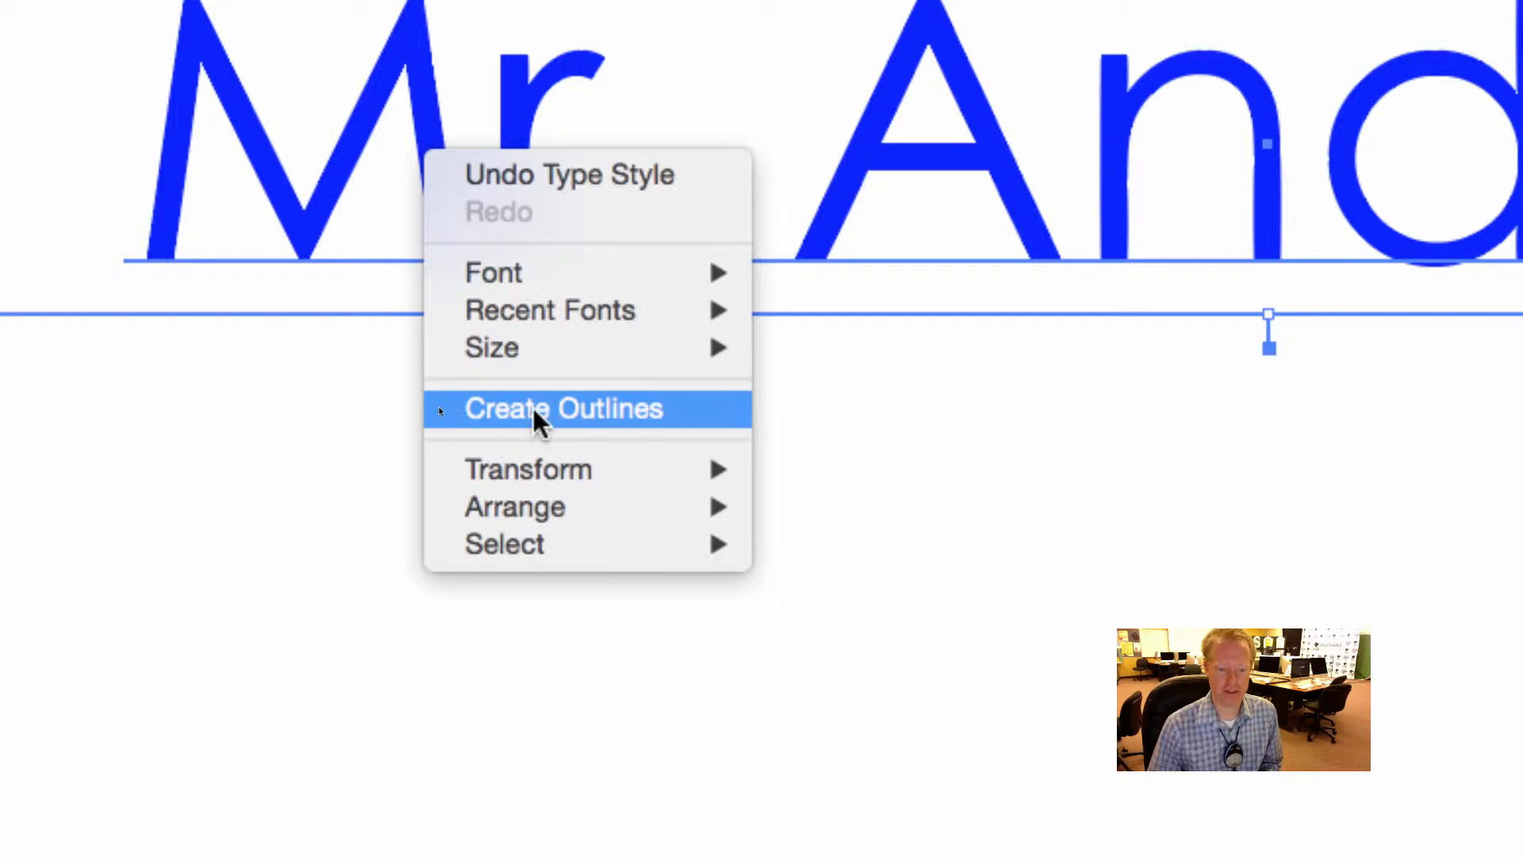
pyautogui.click(610, 408)
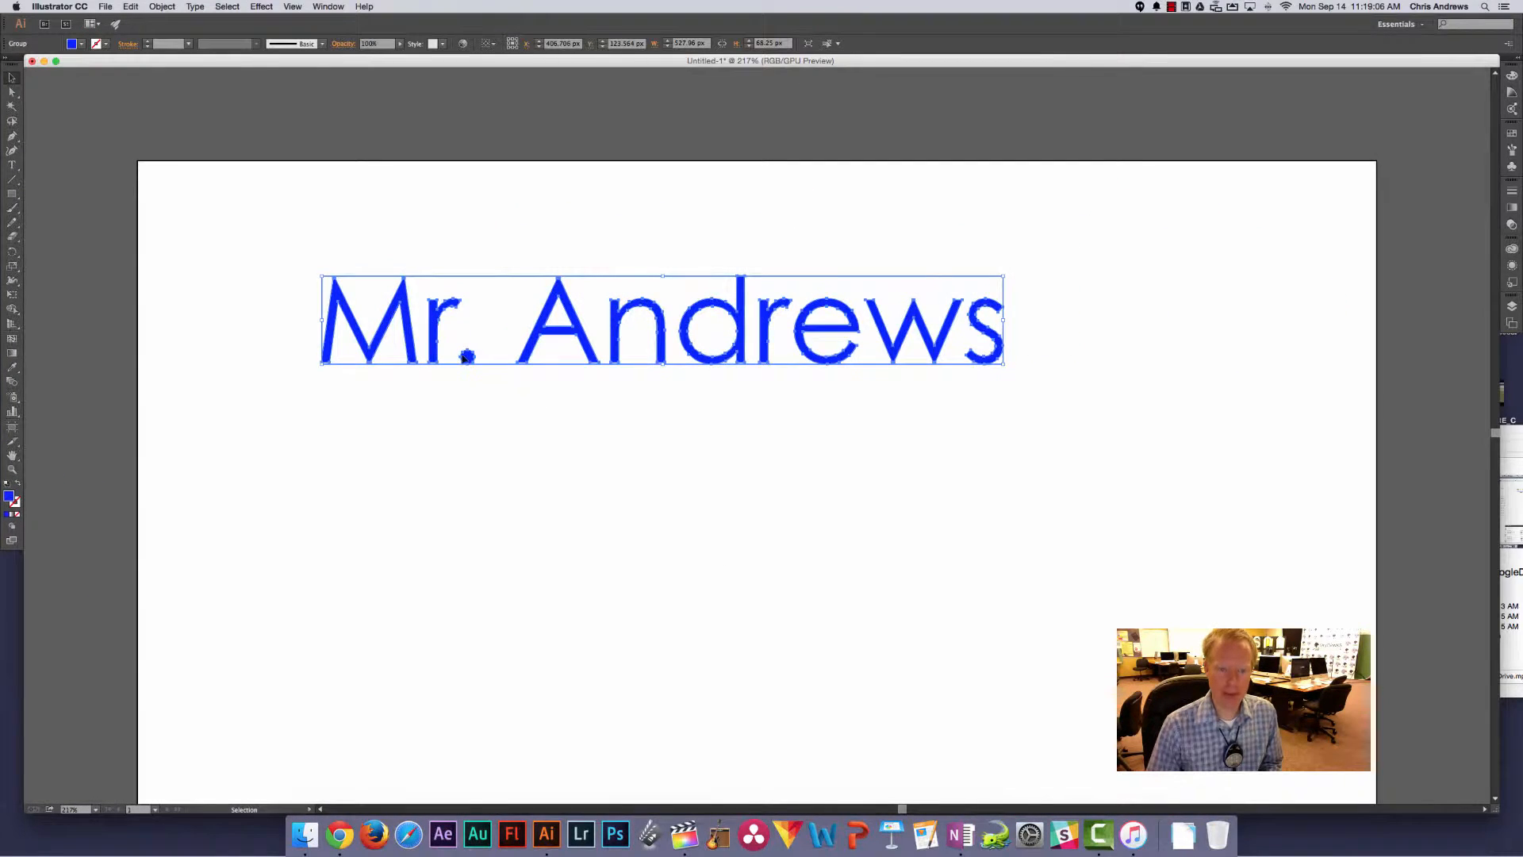
pyautogui.click(465, 291)
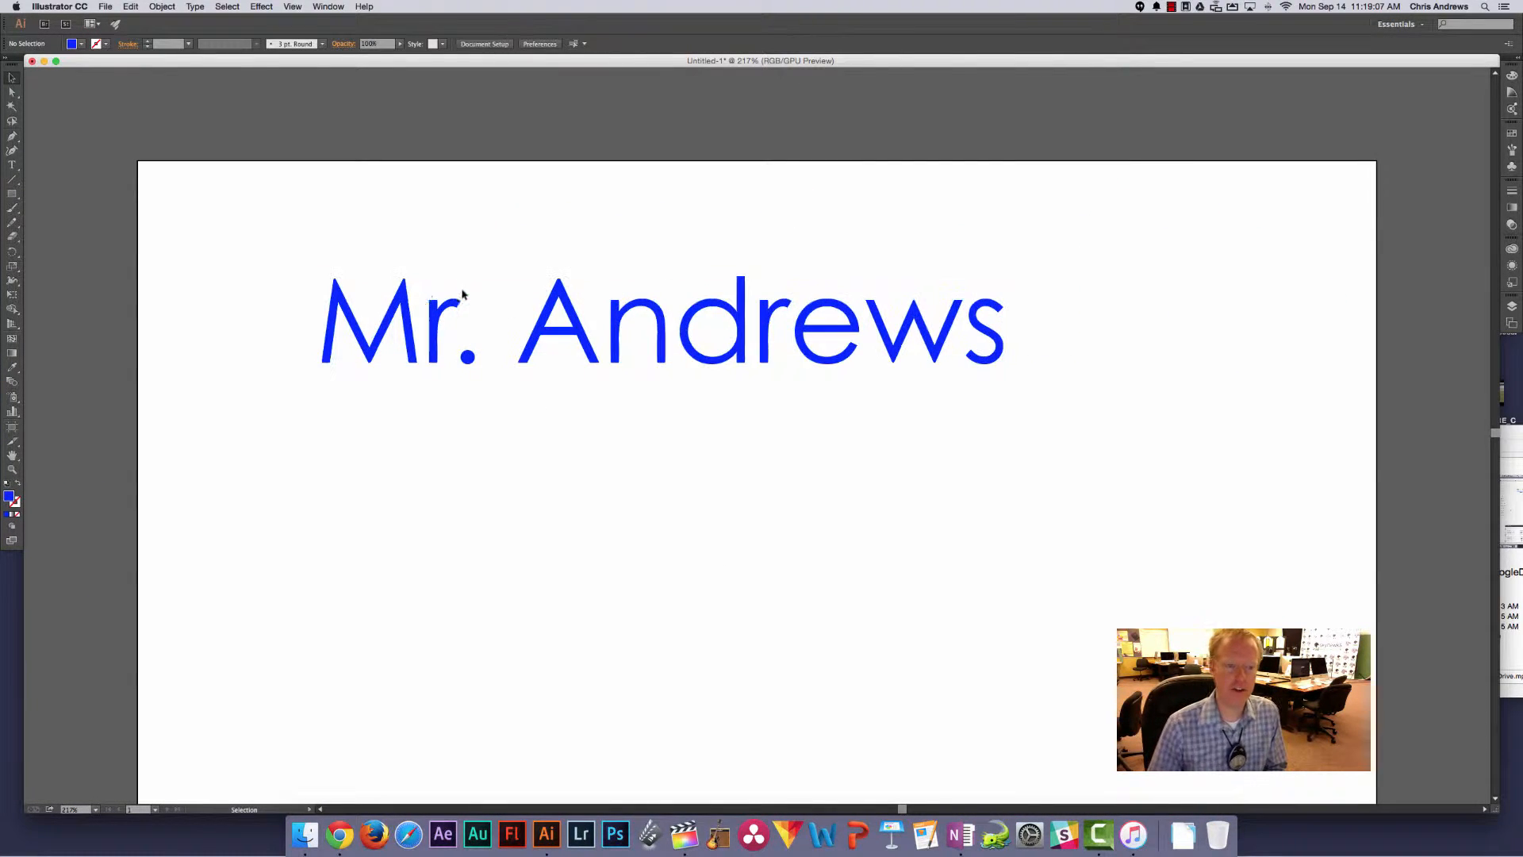
# Ungroup the outlined name into separate letter shapes.
pyautogui.click(332, 313)
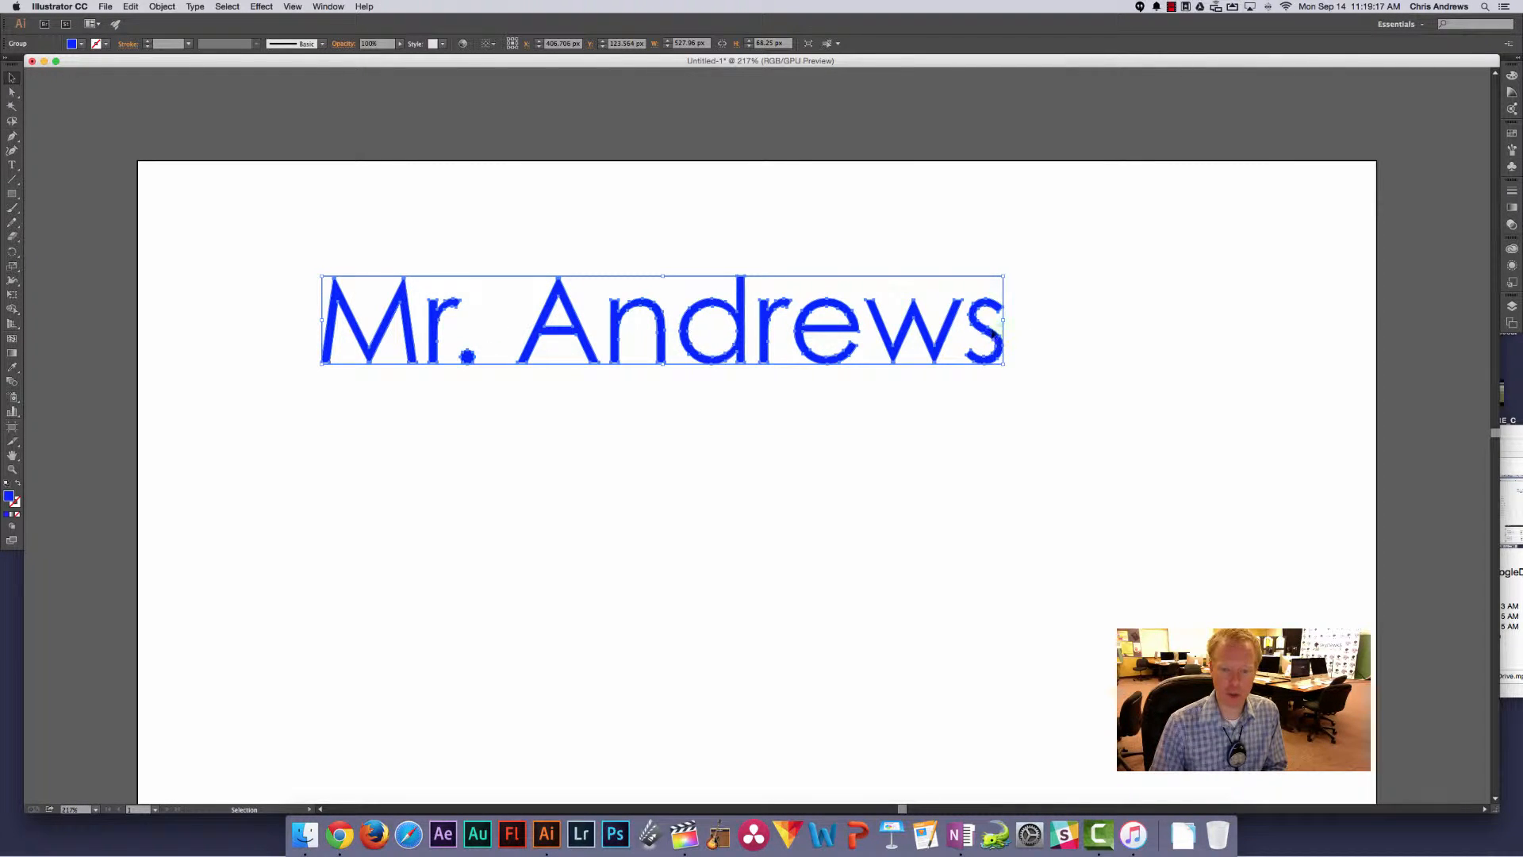
pyautogui.click(159, 7)
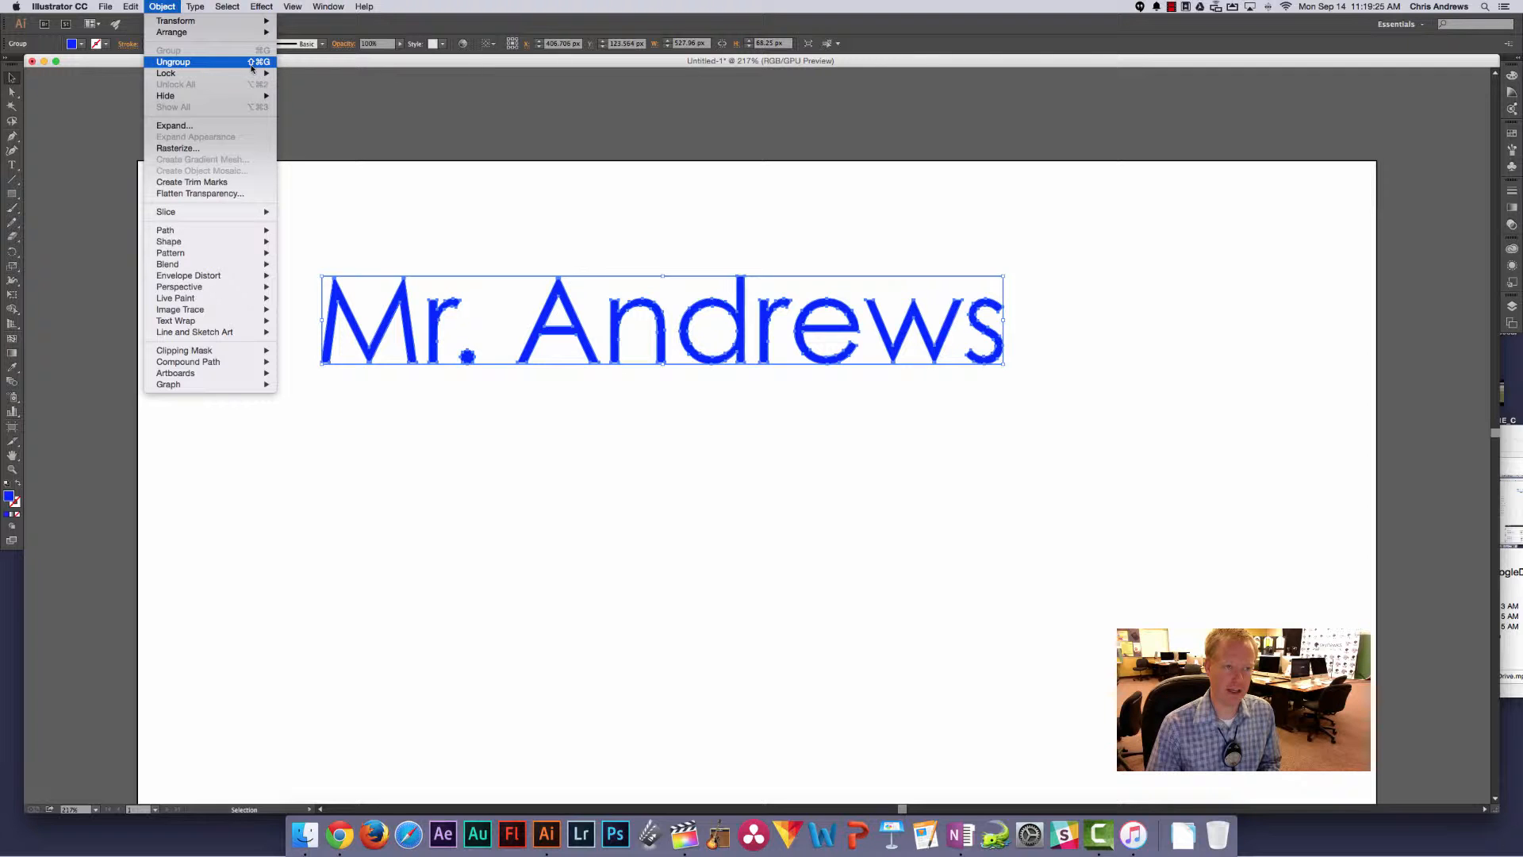
pyautogui.click(411, 200)
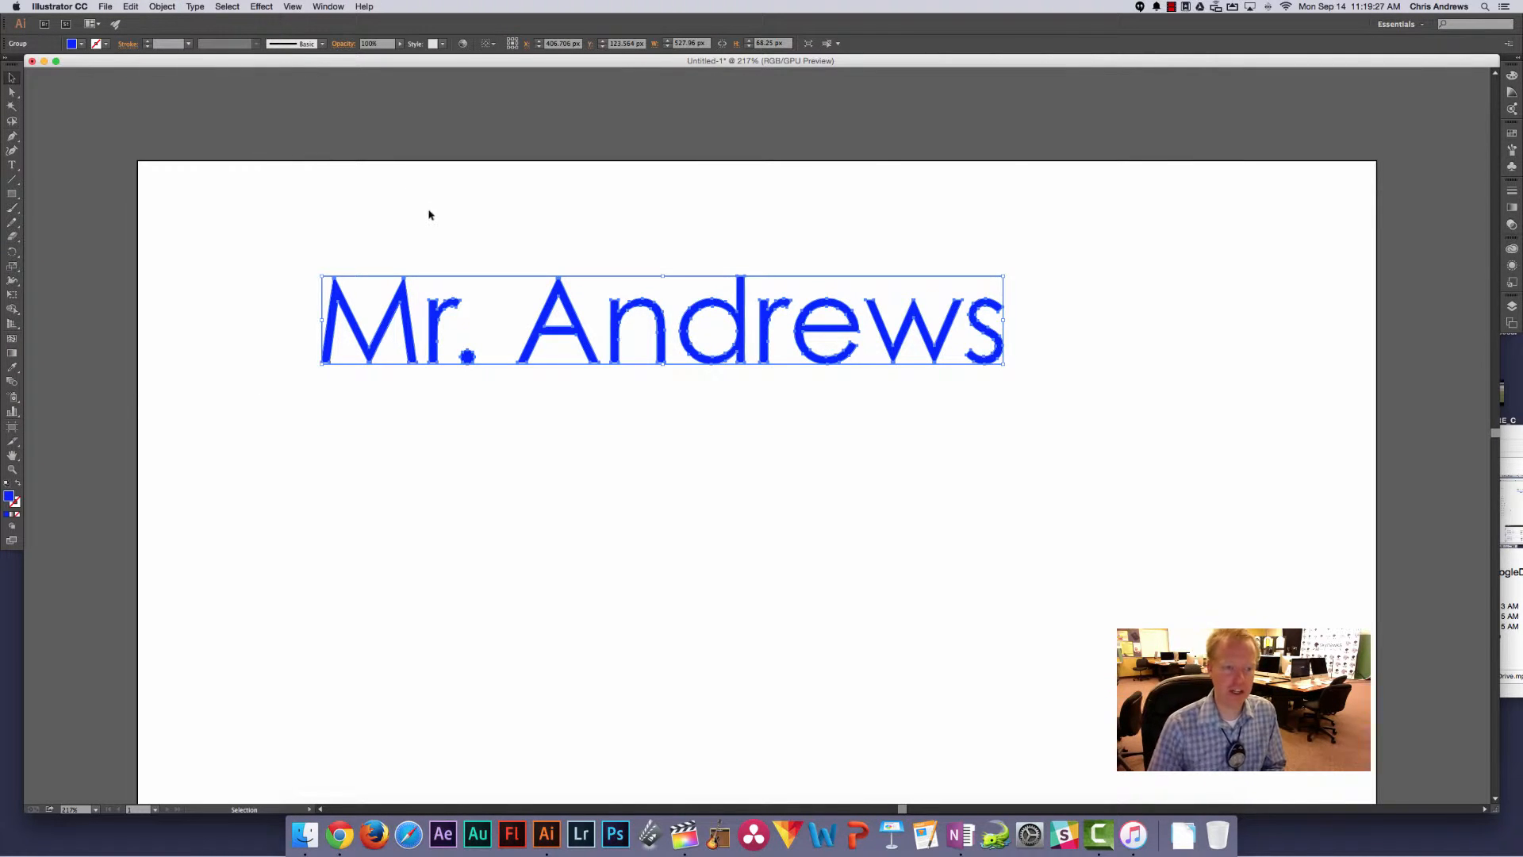
pyautogui.click(430, 215)
pyautogui.click(403, 305)
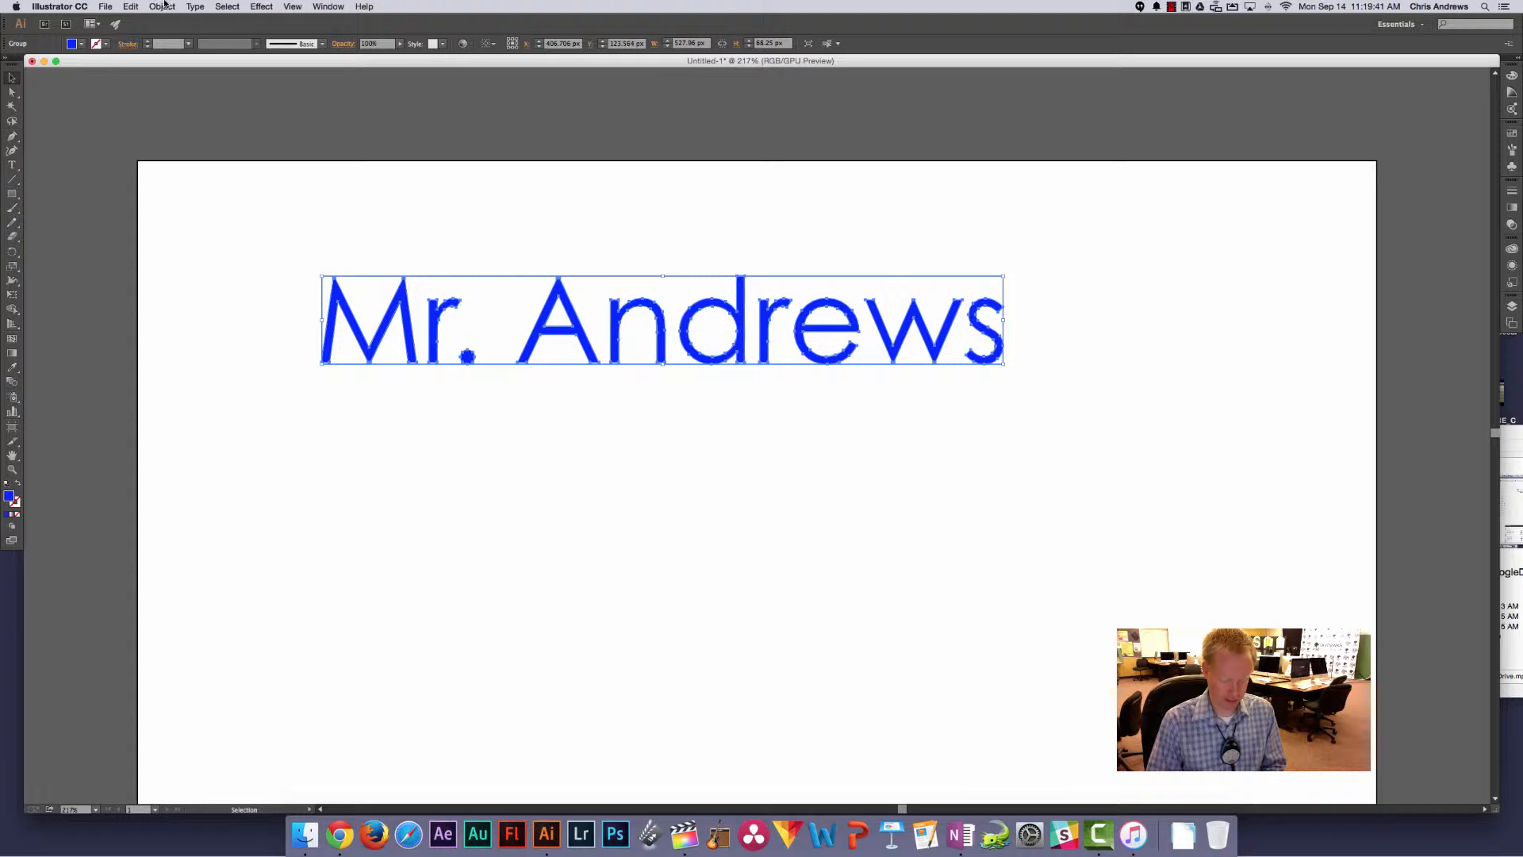
pyautogui.press('super+8')
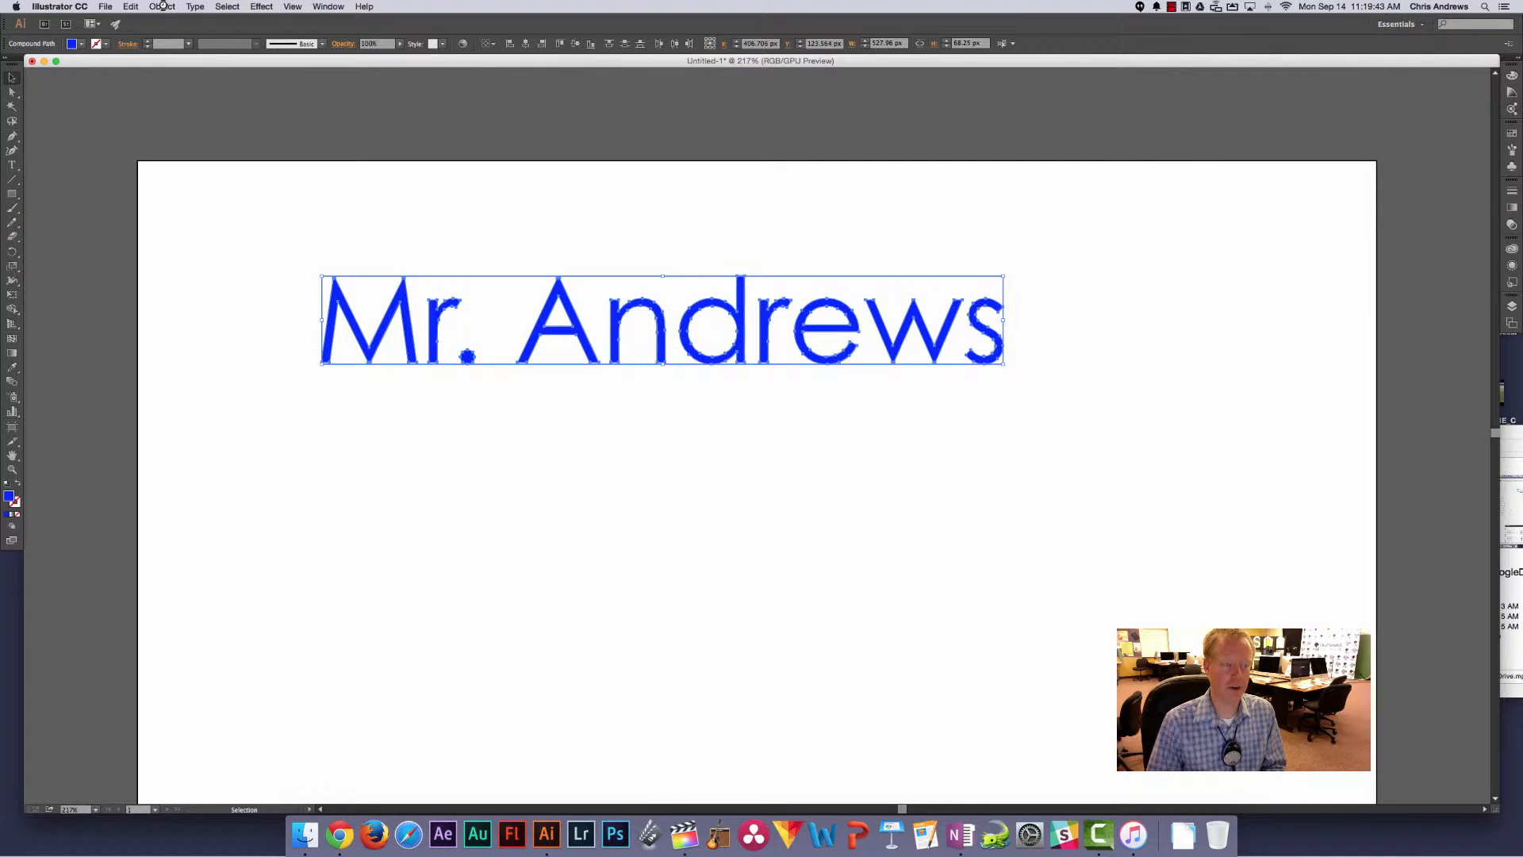
pyautogui.click(163, 6)
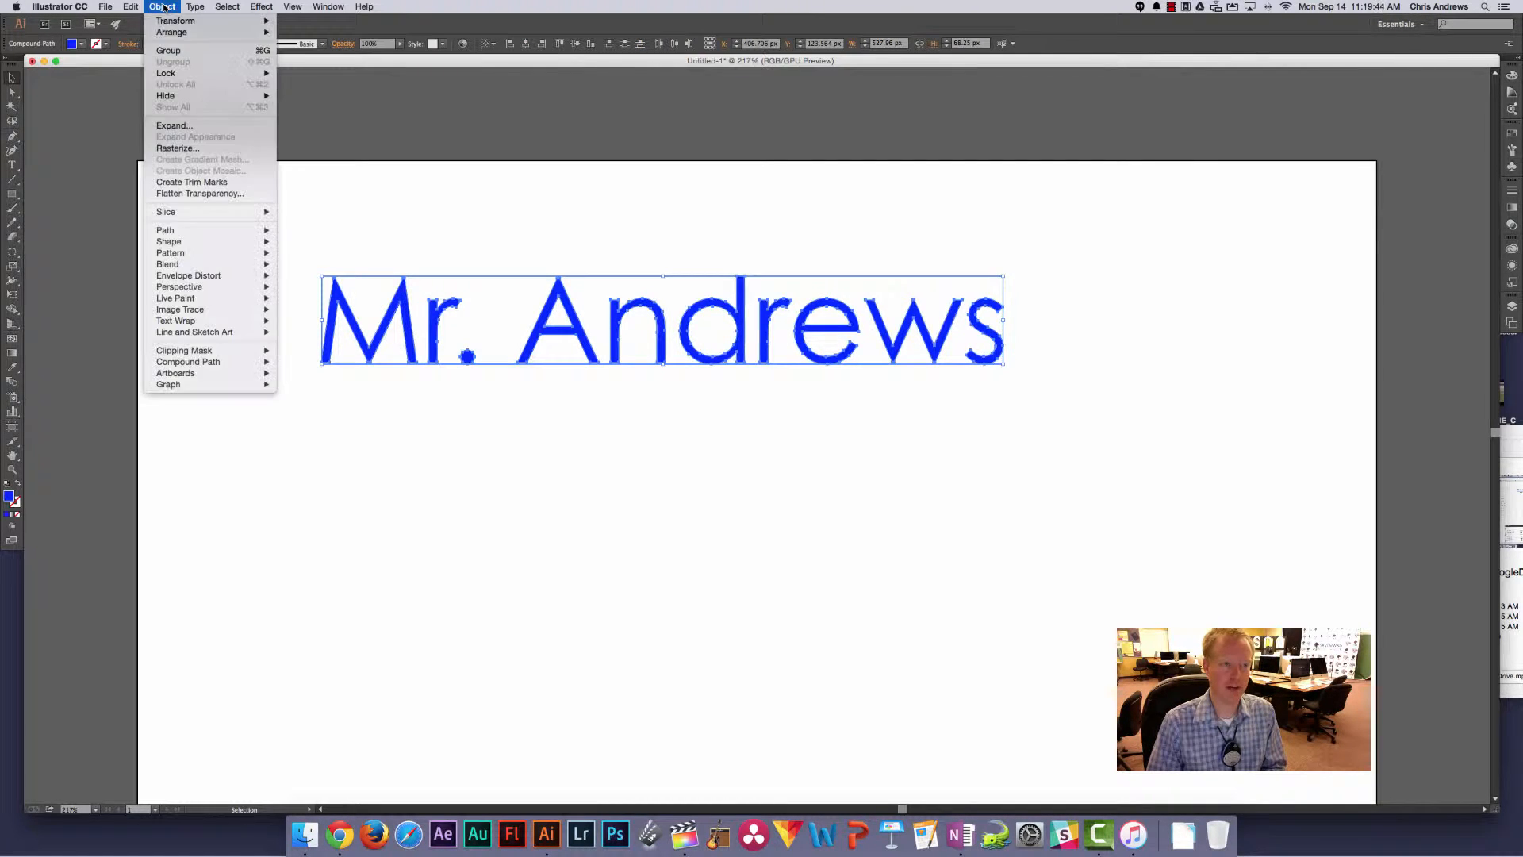
pyautogui.click(578, 260)
pyautogui.click(483, 229)
# Lower the outer top corner anchor of the first r's stem so the top of the stem slants.
pyautogui.moveTo(426, 321); pyautogui.dragTo(409, 327)
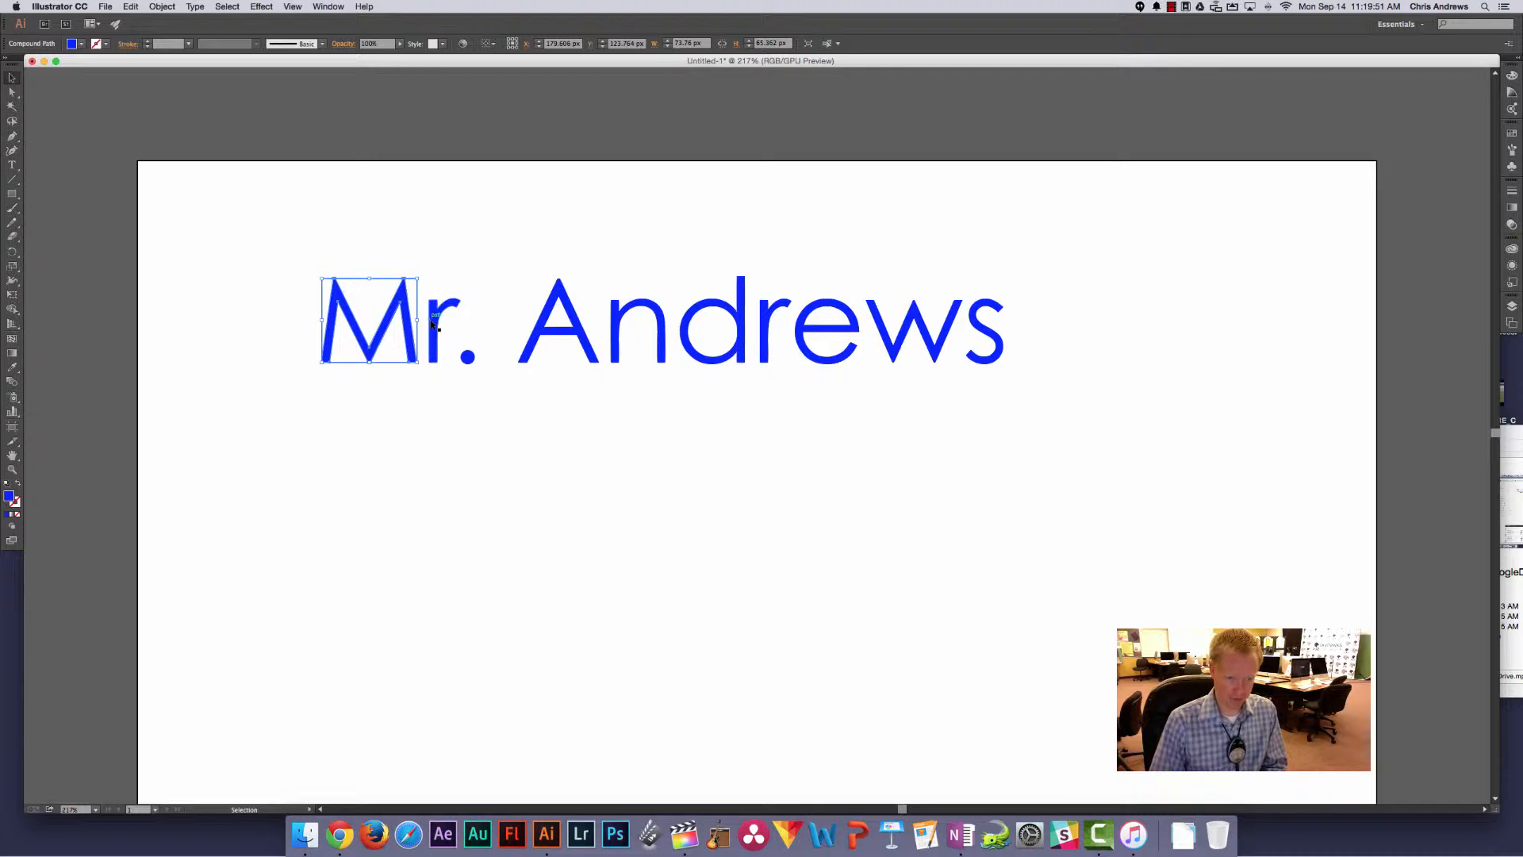
pyautogui.click(433, 317)
pyautogui.press('super+=')
pyautogui.press('super+=')
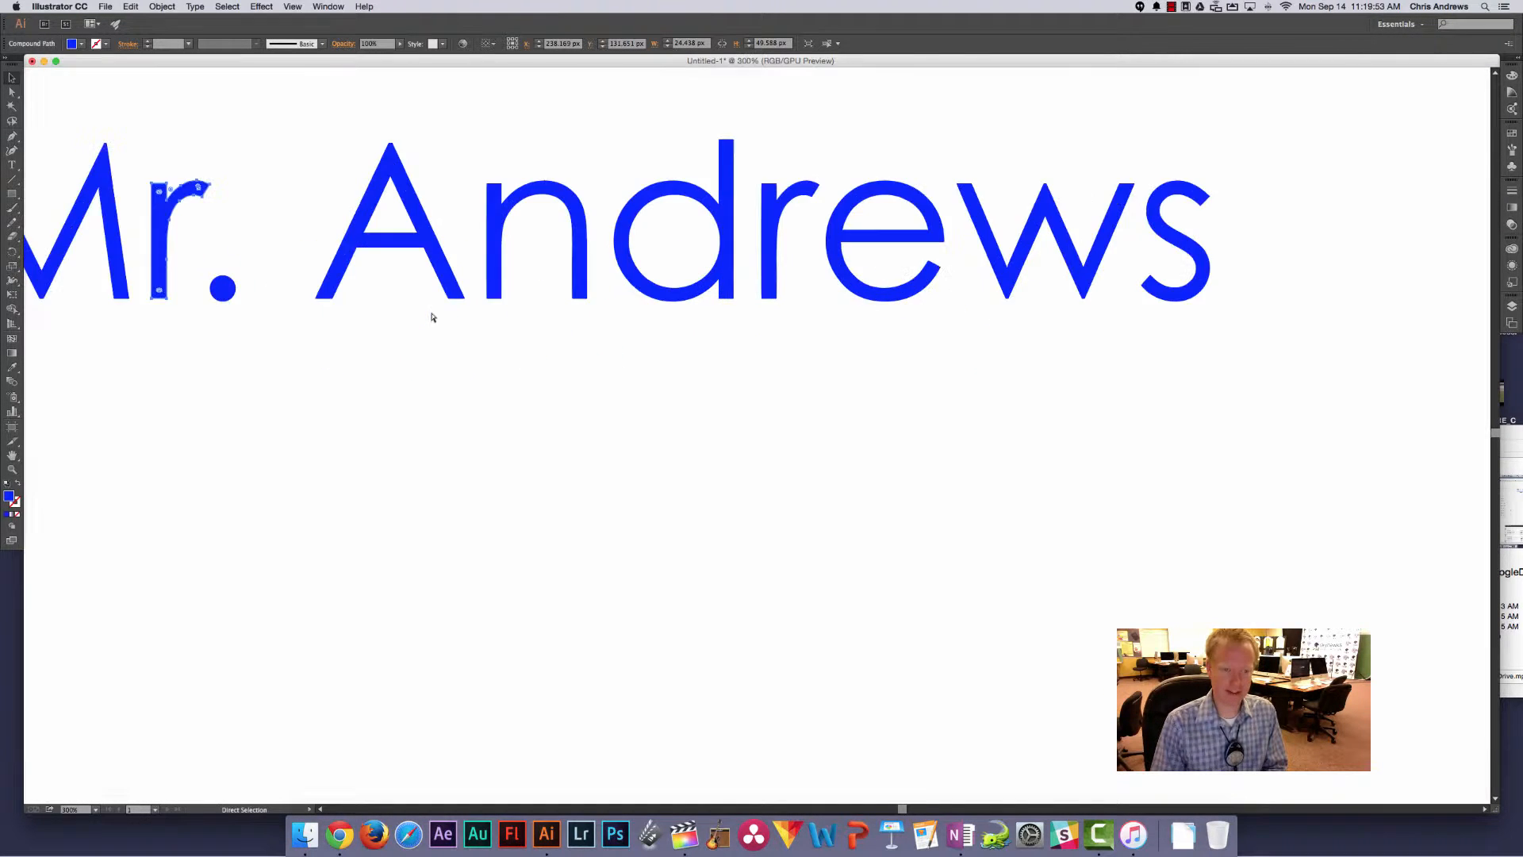
pyautogui.moveTo(277, 248); pyautogui.dragTo(598, 381)
pyautogui.press('super+=')
pyautogui.press('super+=')
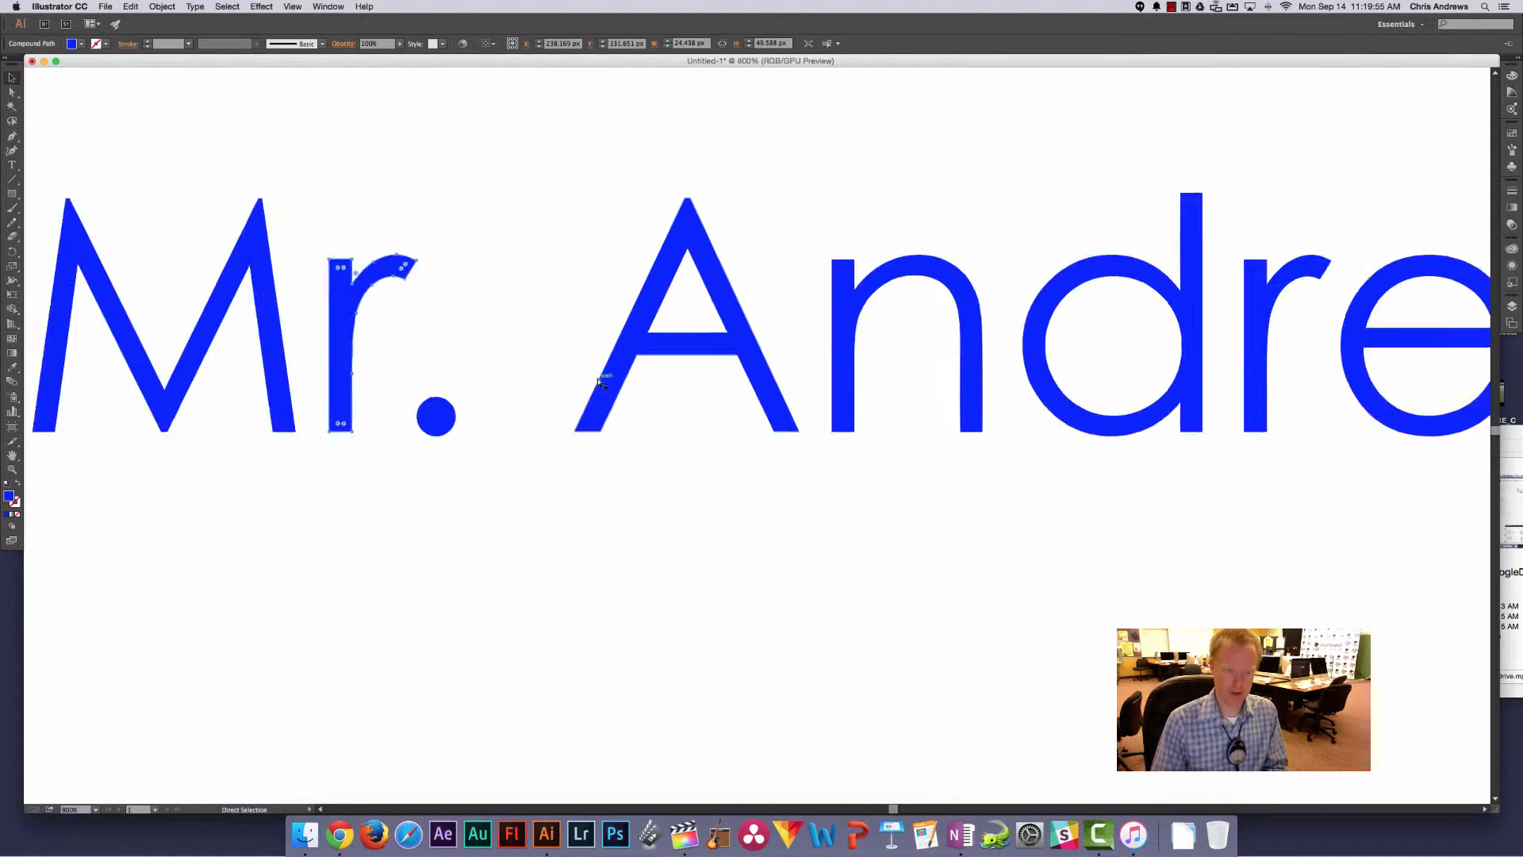
pyautogui.click(676, 309)
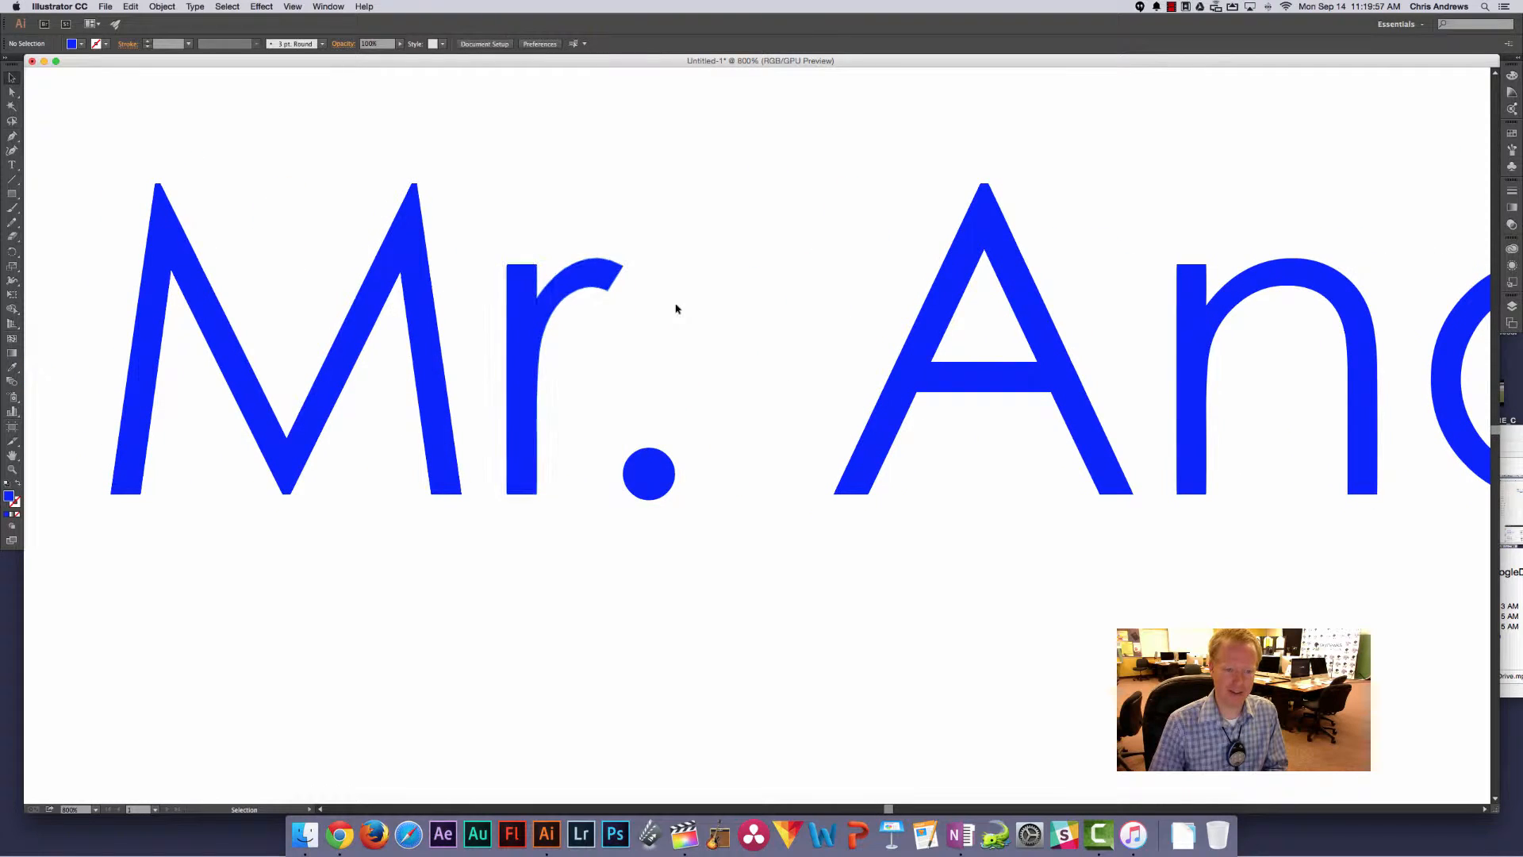
pyautogui.click(508, 268)
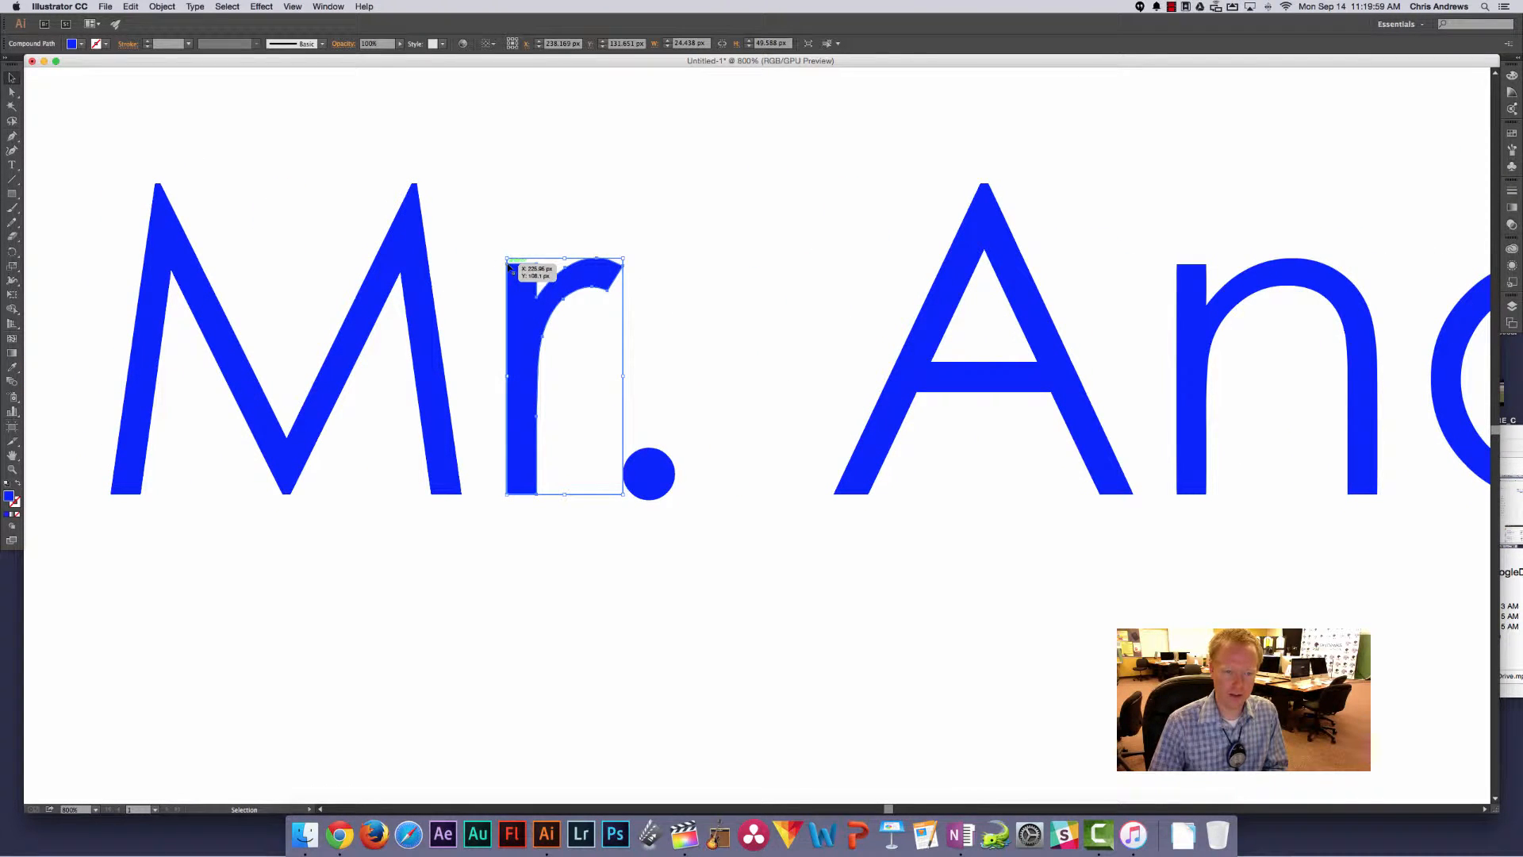
pyautogui.click(12, 92)
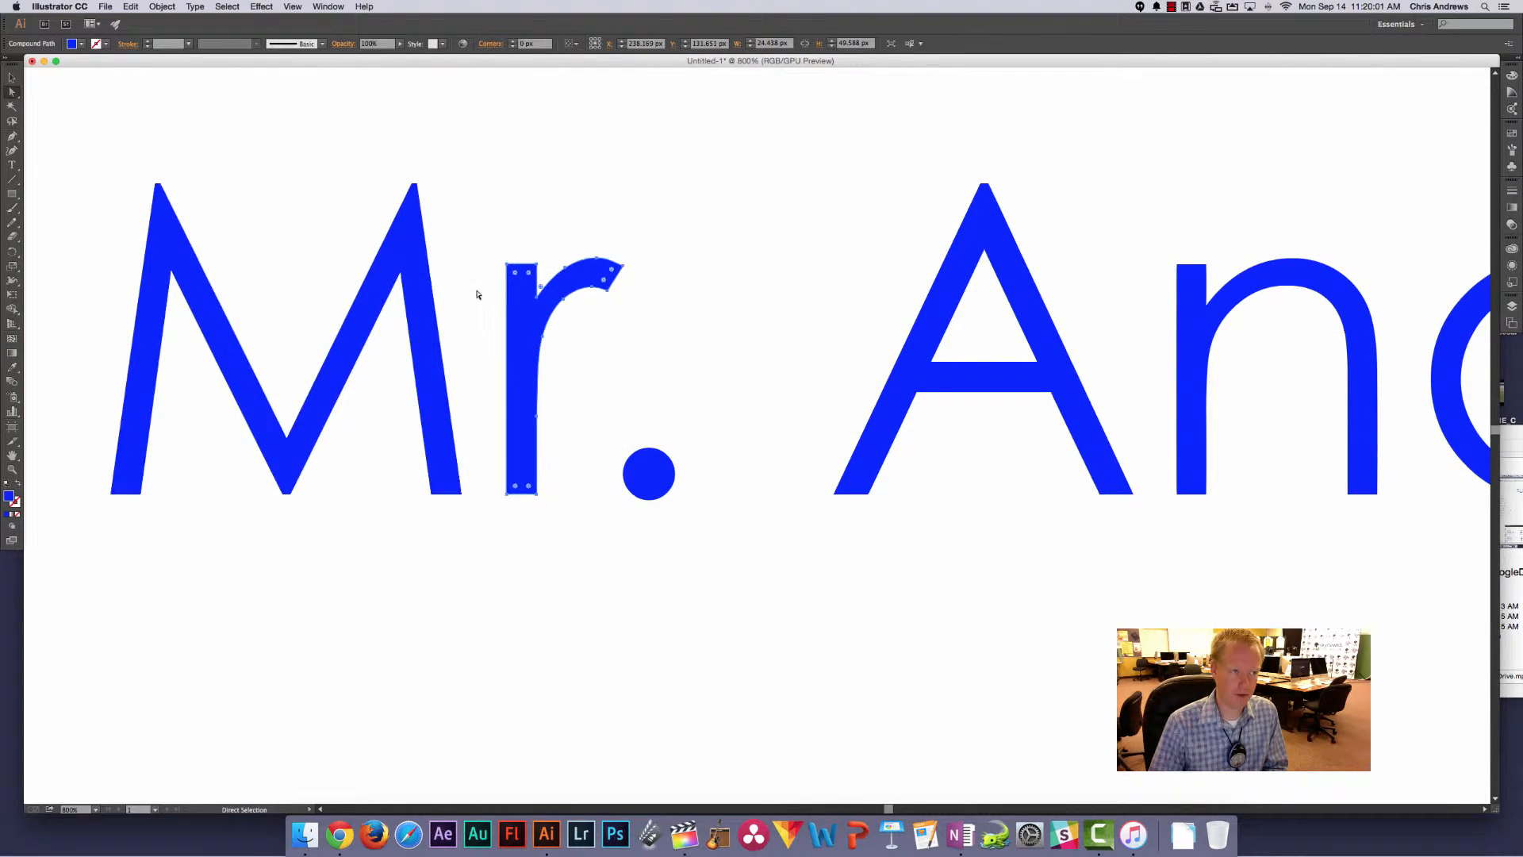
pyautogui.click(507, 268)
pyautogui.moveTo(506, 268); pyautogui.dragTo(510, 284)
pyautogui.click(498, 248)
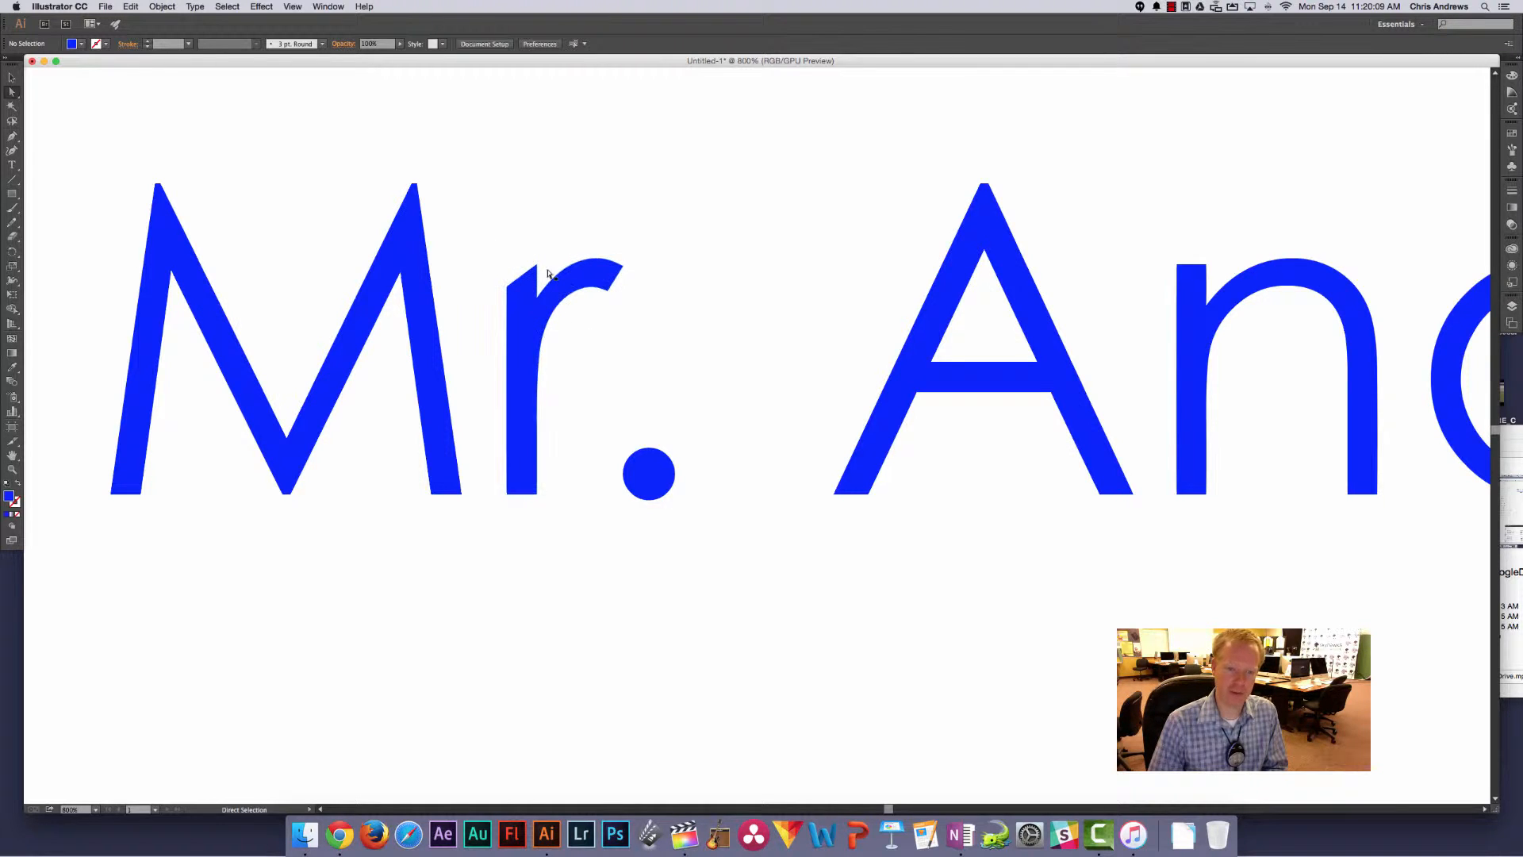
# Pull the outer tip anchor of the first r's arm inward to shorten and reshape its end.
pyautogui.click(609, 271)
pyautogui.moveTo(625, 271); pyautogui.dragTo(609, 263)
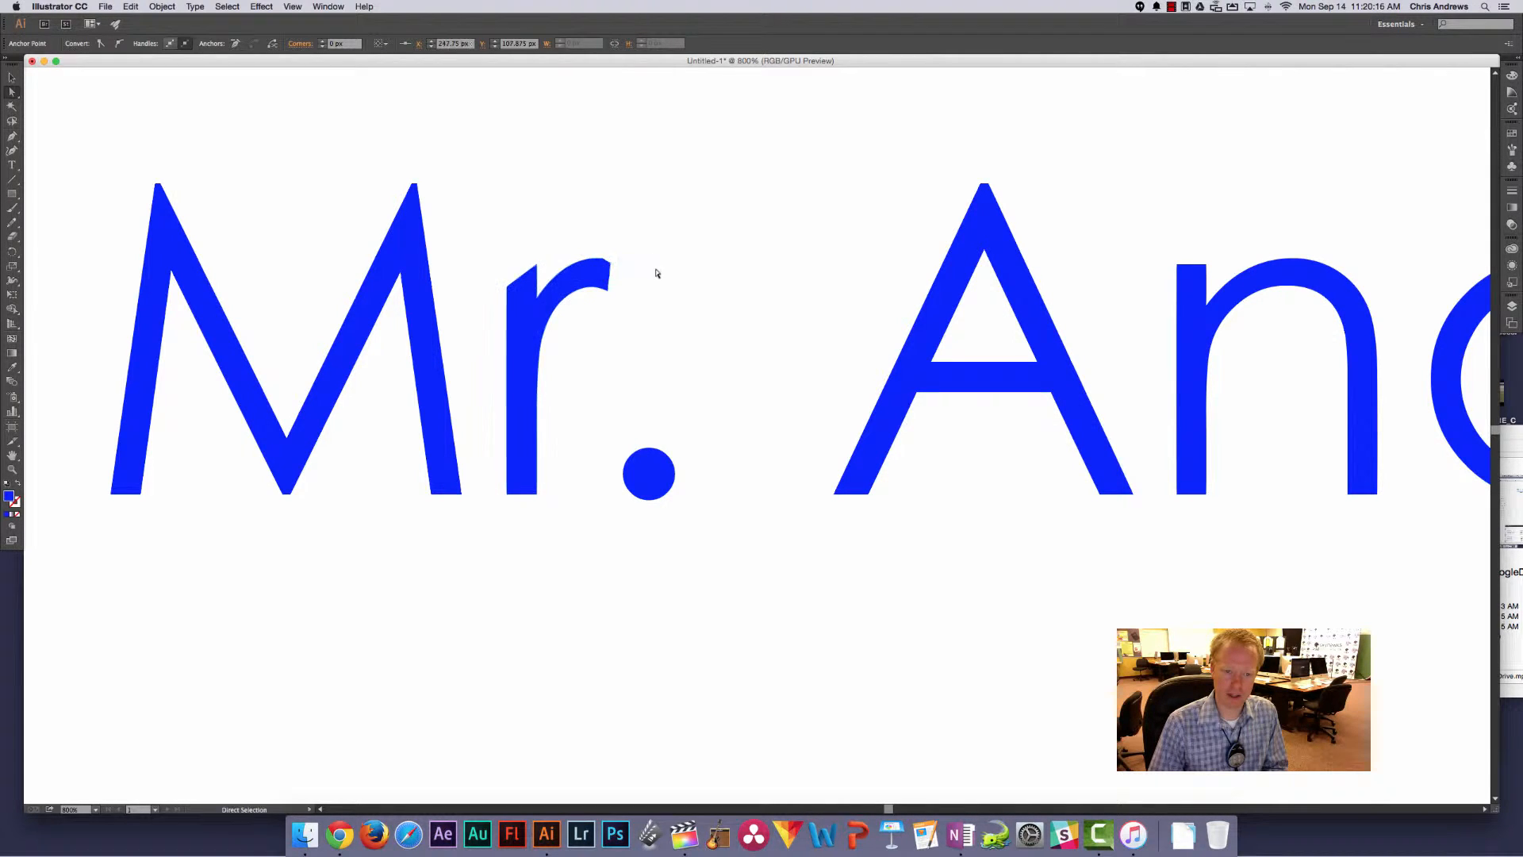
pyautogui.click(603, 262)
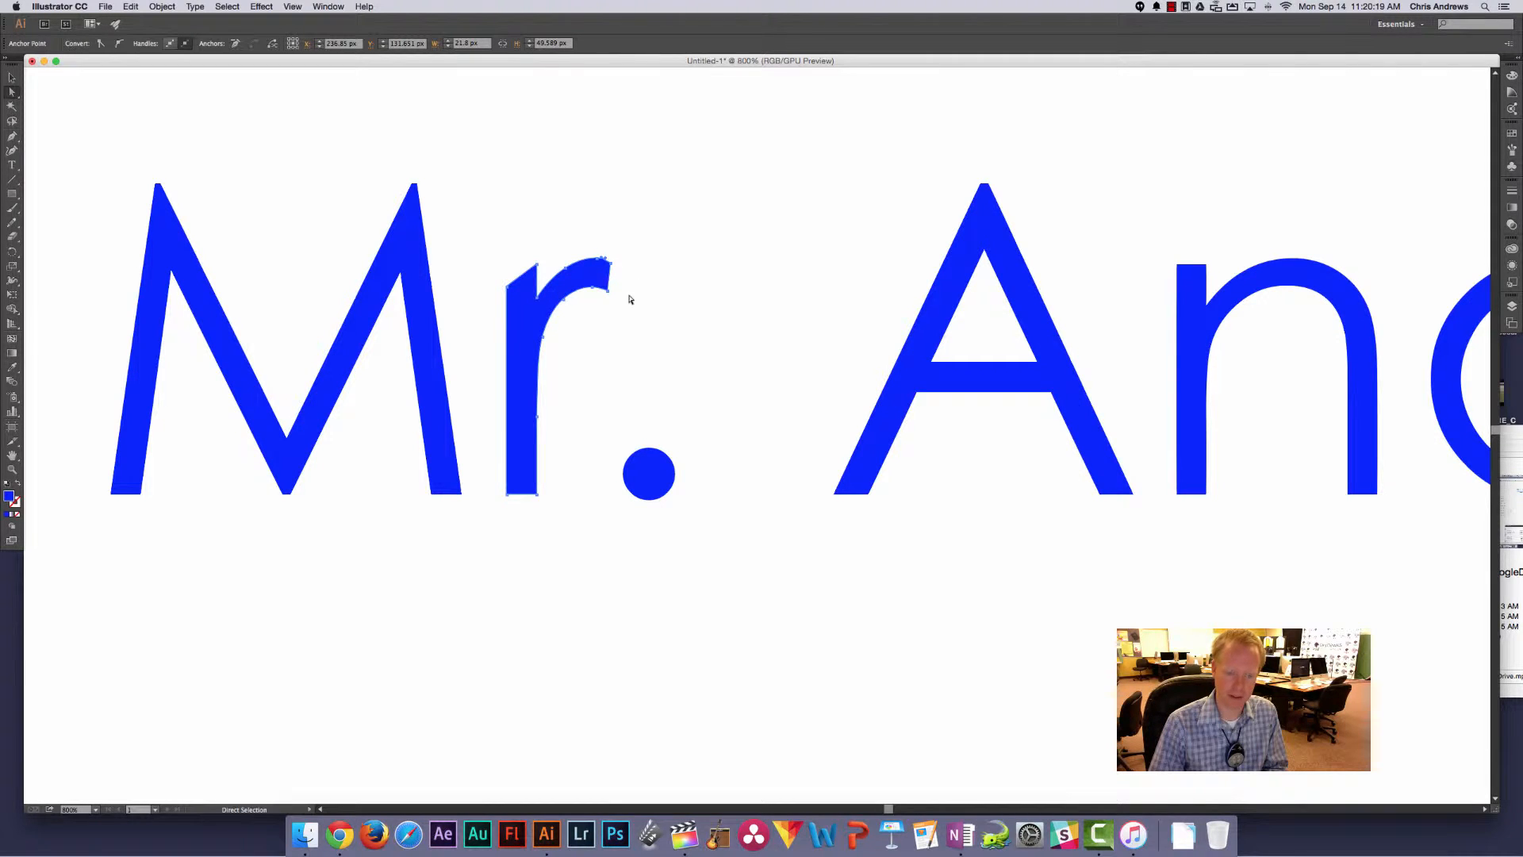
# Move the two anchors below the capital A's crossbar downward to make the crossbar much thicker.
pyautogui.click(654, 475)
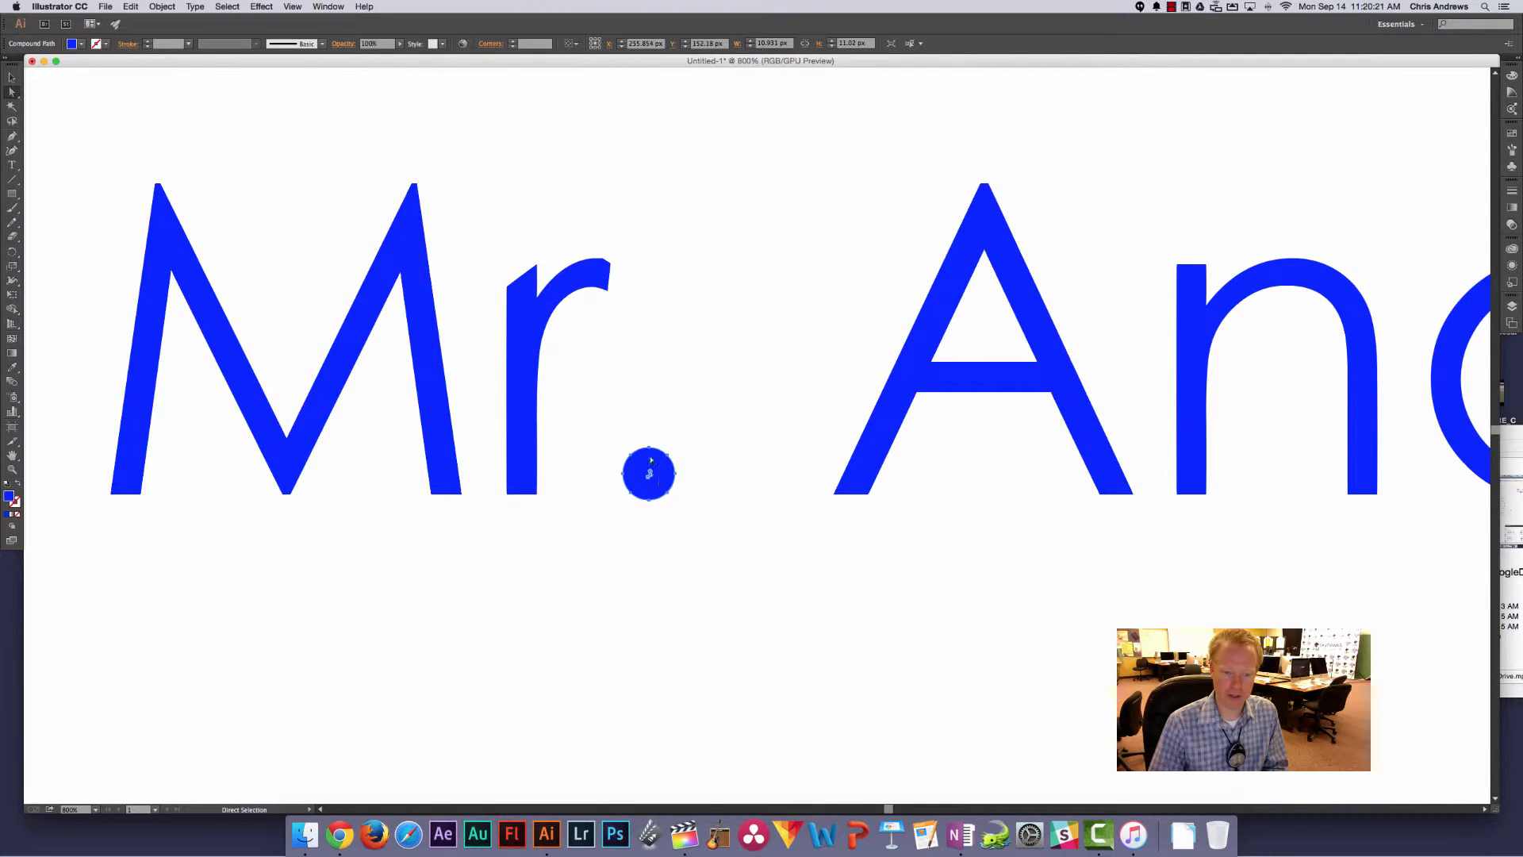
pyautogui.click(918, 395)
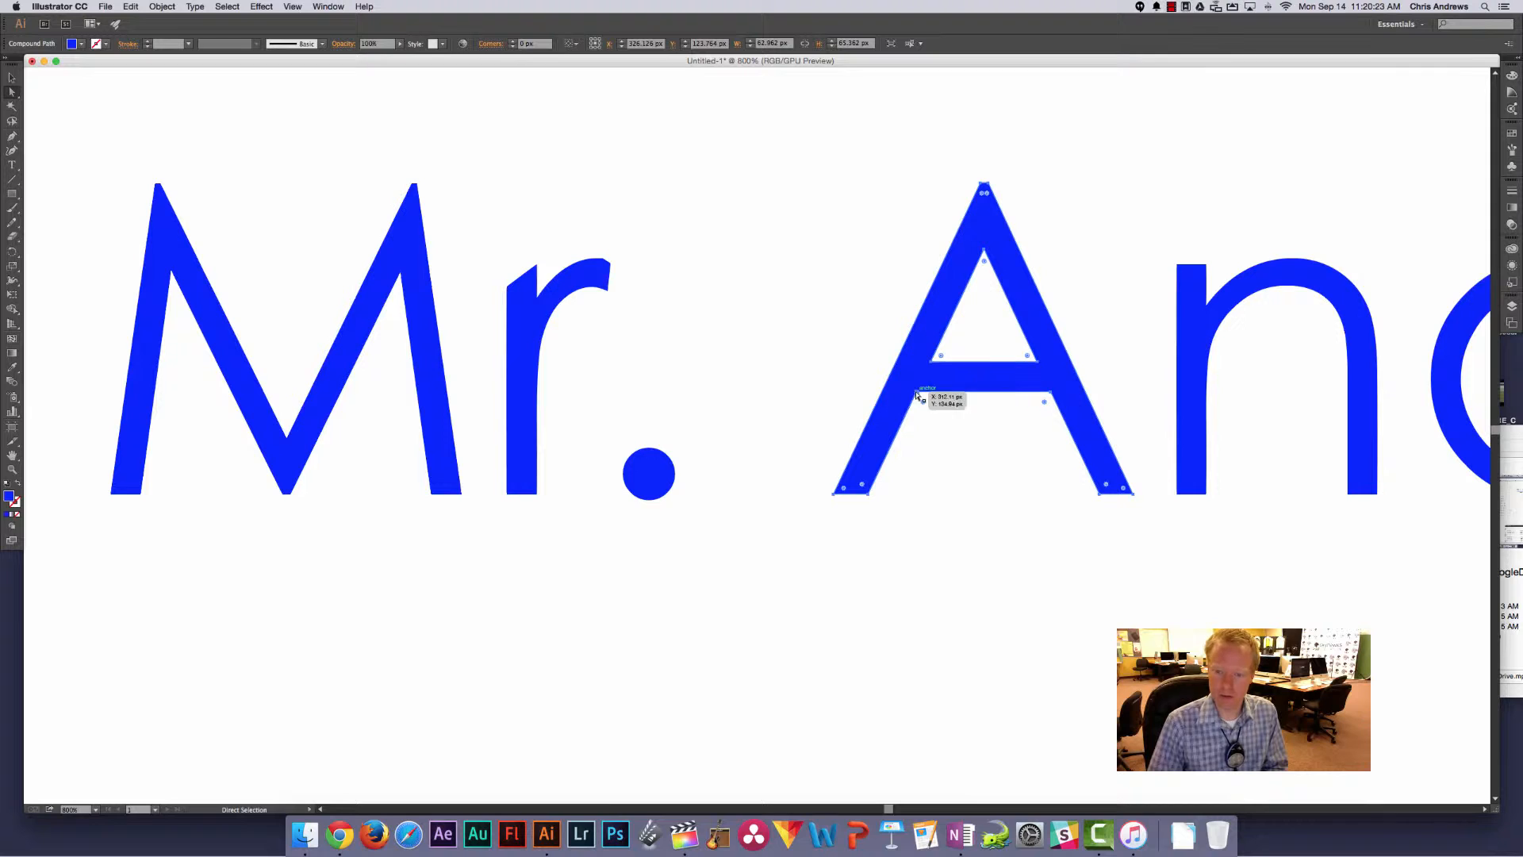
pyautogui.click(1055, 412)
pyautogui.moveTo(910, 389); pyautogui.dragTo(924, 442)
pyautogui.click(962, 498)
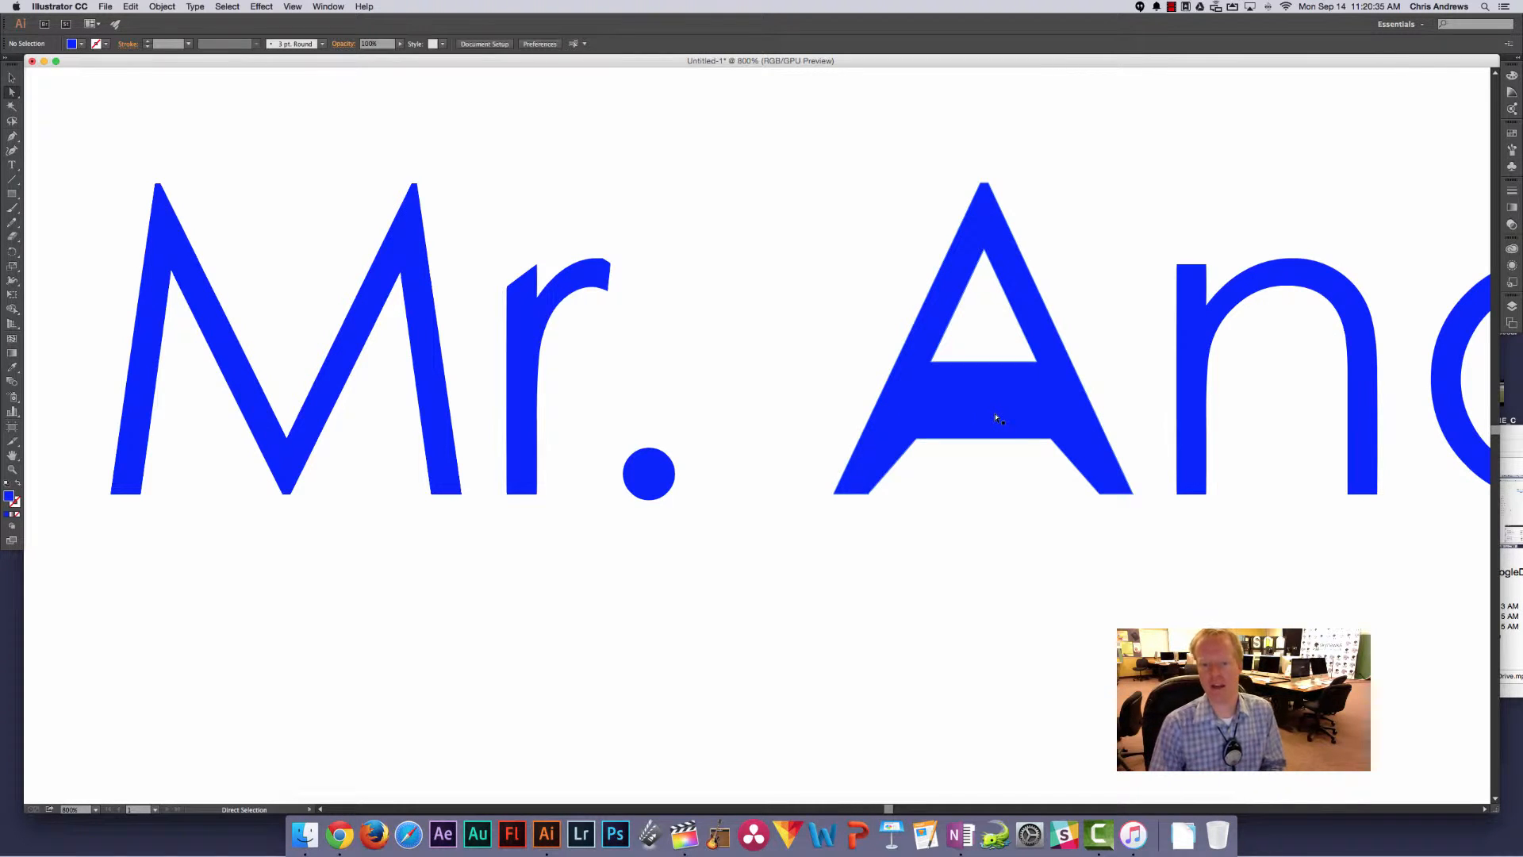
# Change the fill of the capital A to bright green.
pyautogui.press('super+minus')
pyautogui.press('super+minus')
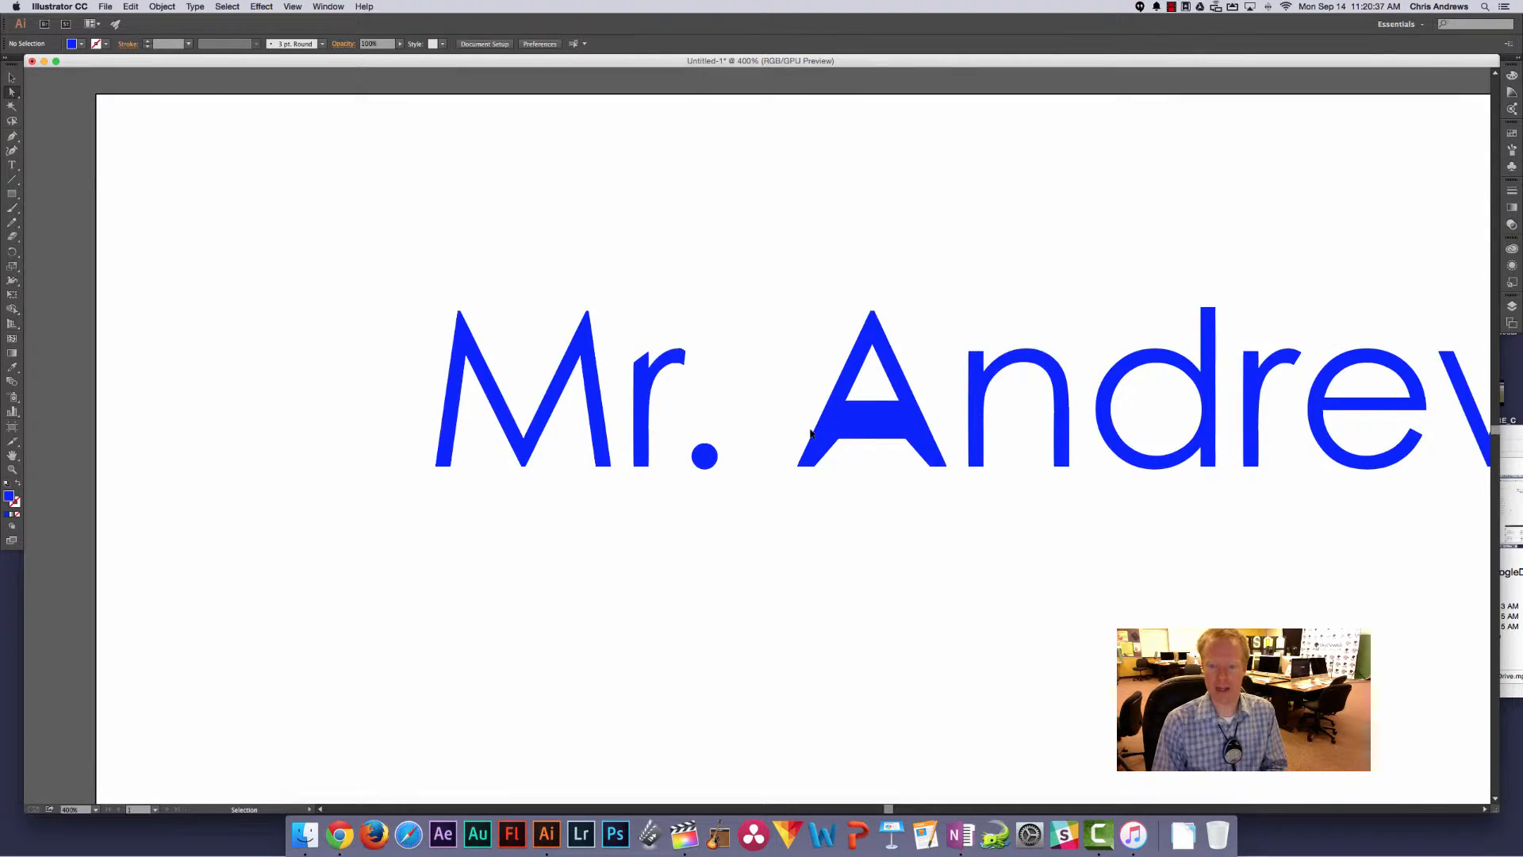
pyautogui.press('super+minus')
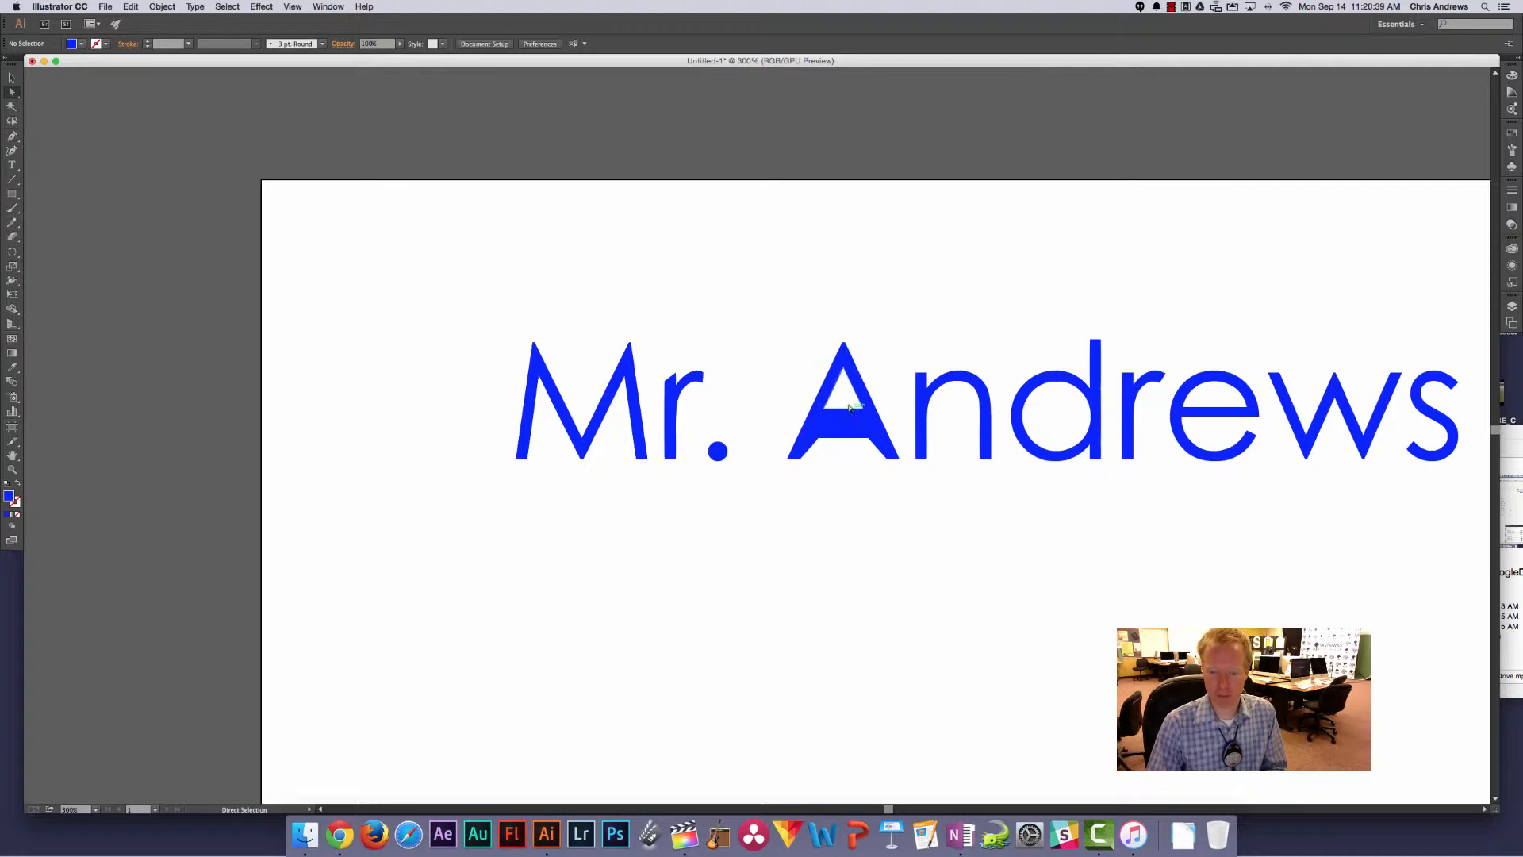
pyautogui.click(842, 423)
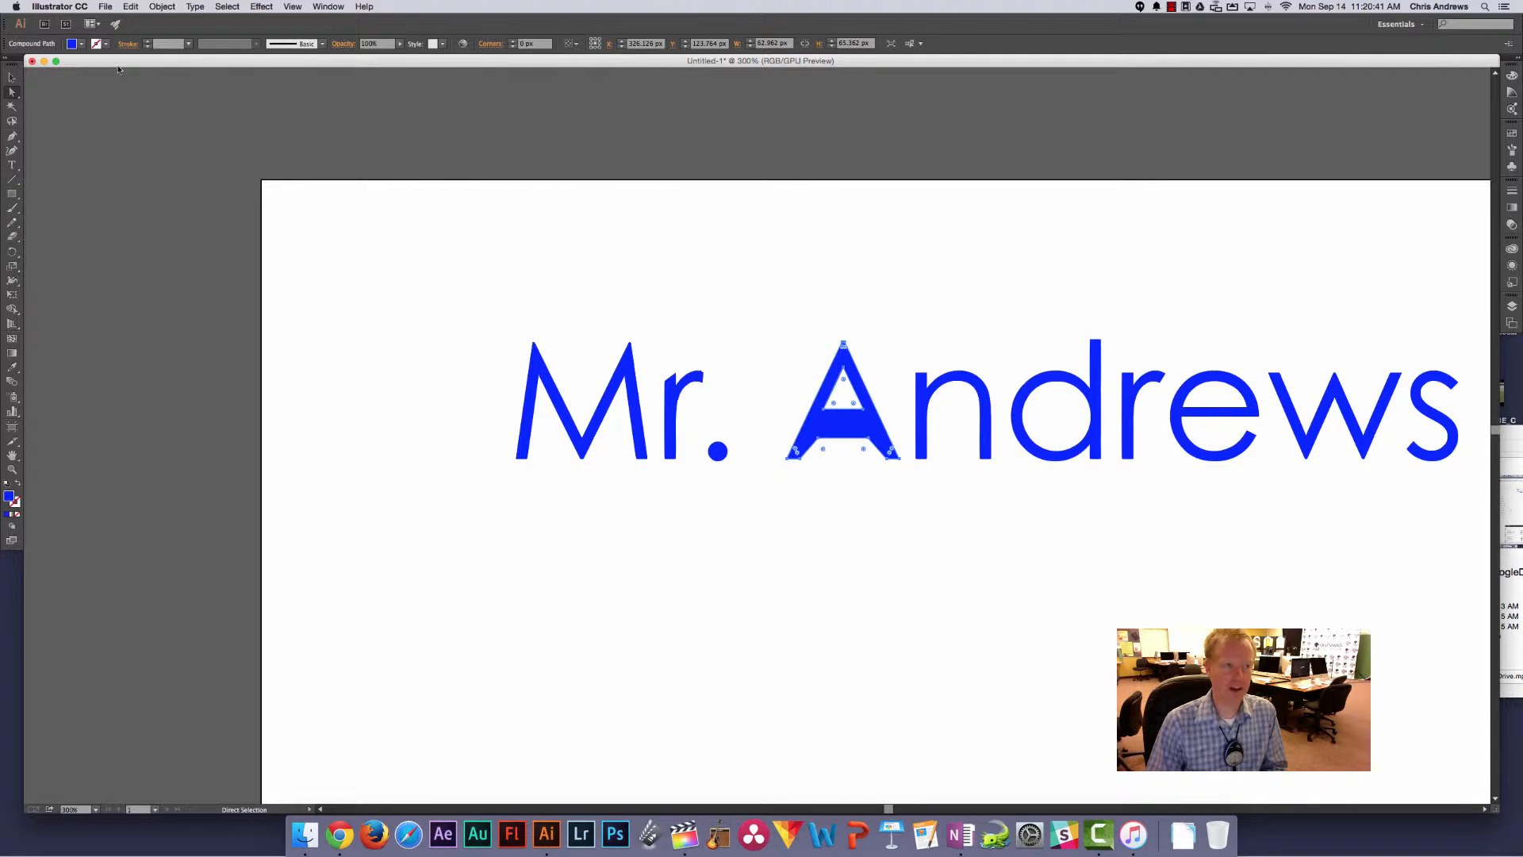
pyautogui.click(70, 44)
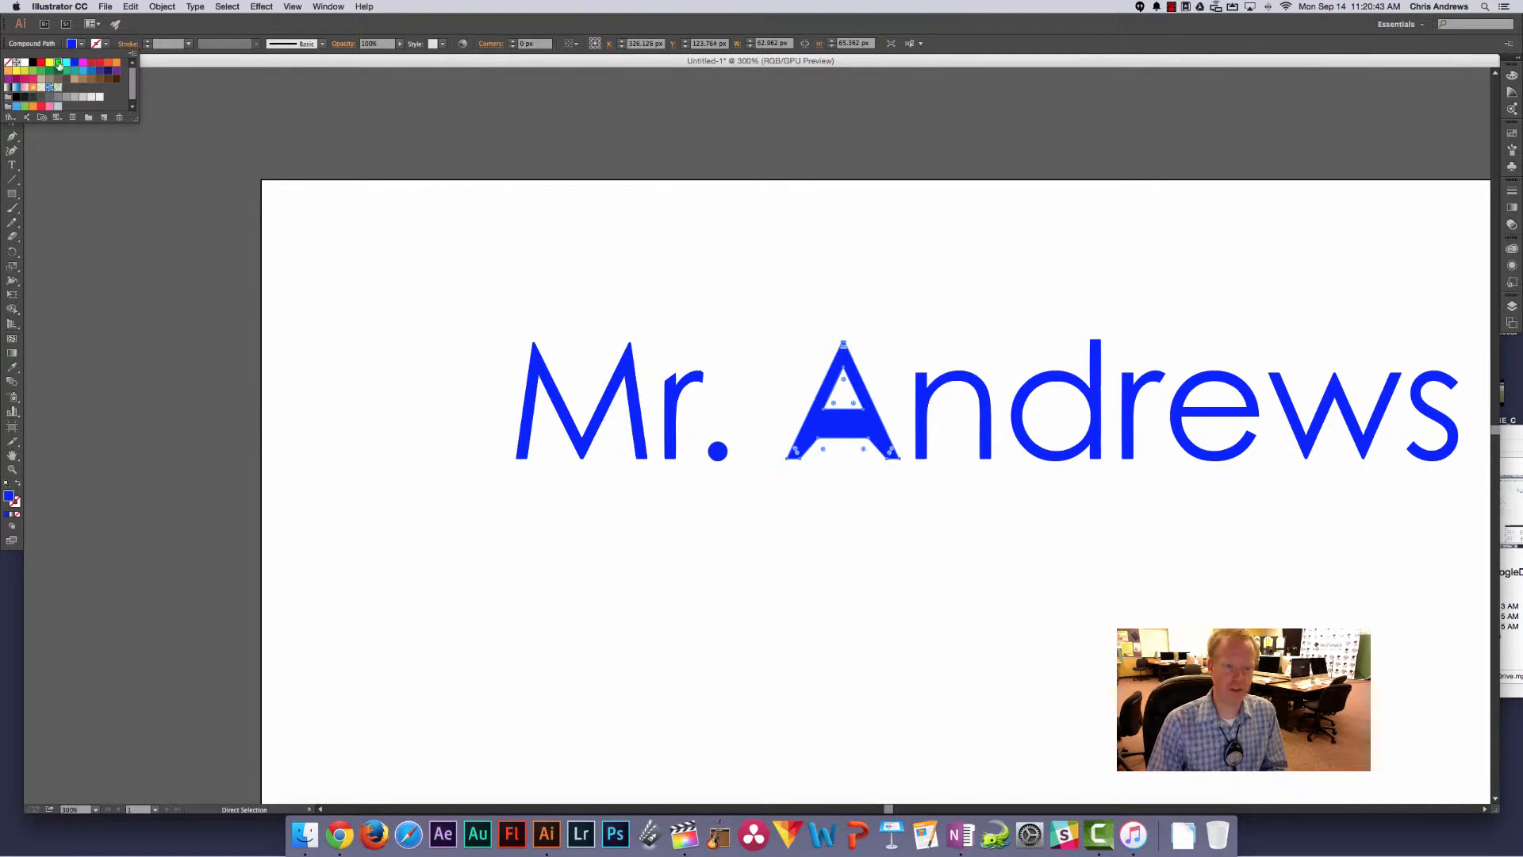
pyautogui.click(57, 62)
pyautogui.click(630, 284)
pyautogui.click(763, 322)
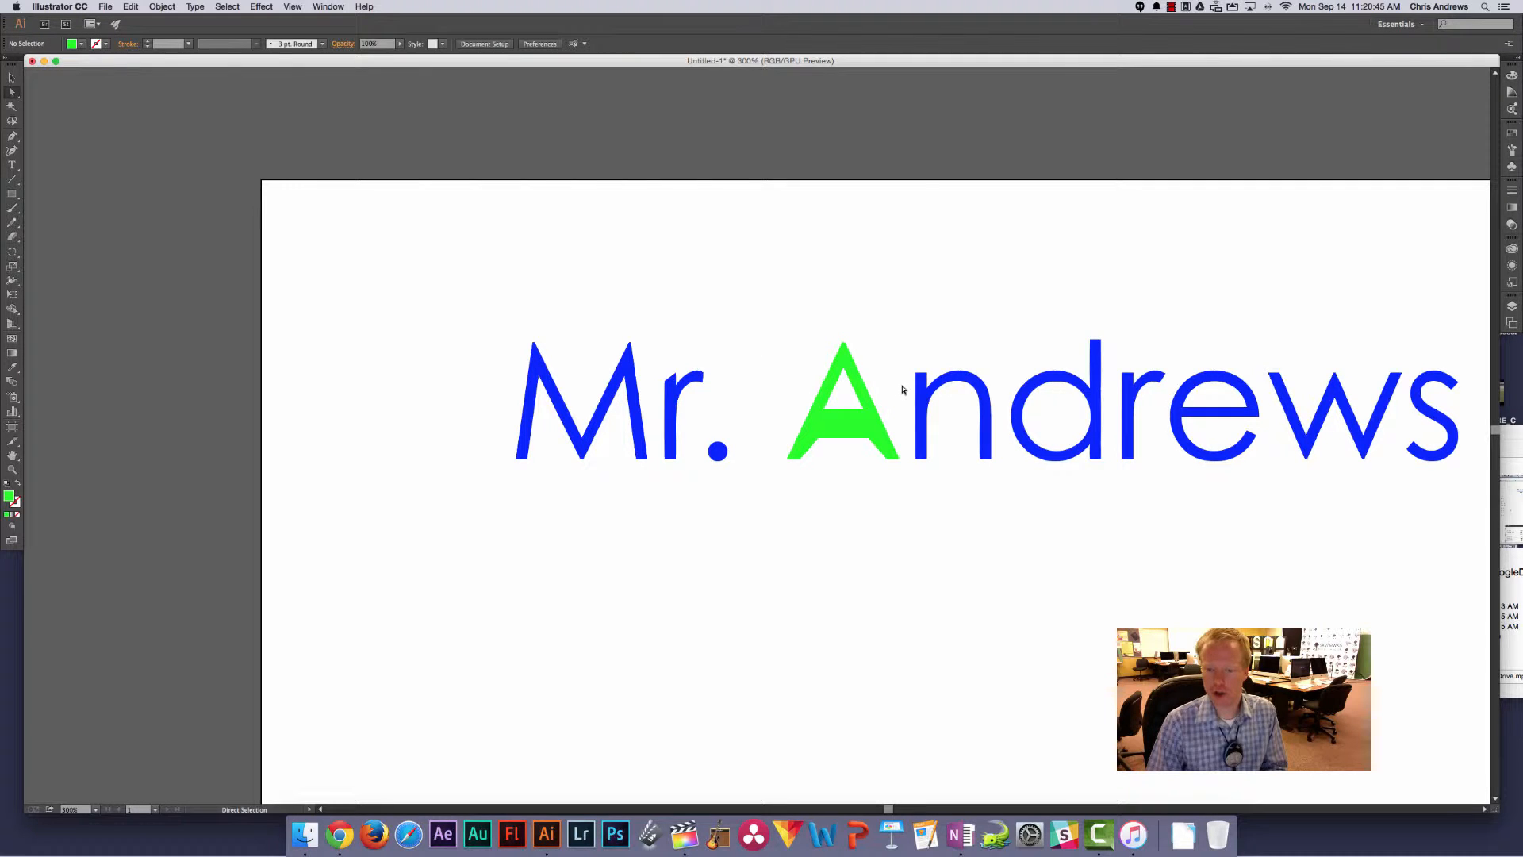
# Move the n right to overlap the d's bowl, and the second r left onto the d's stem.
pyautogui.click(986, 406)
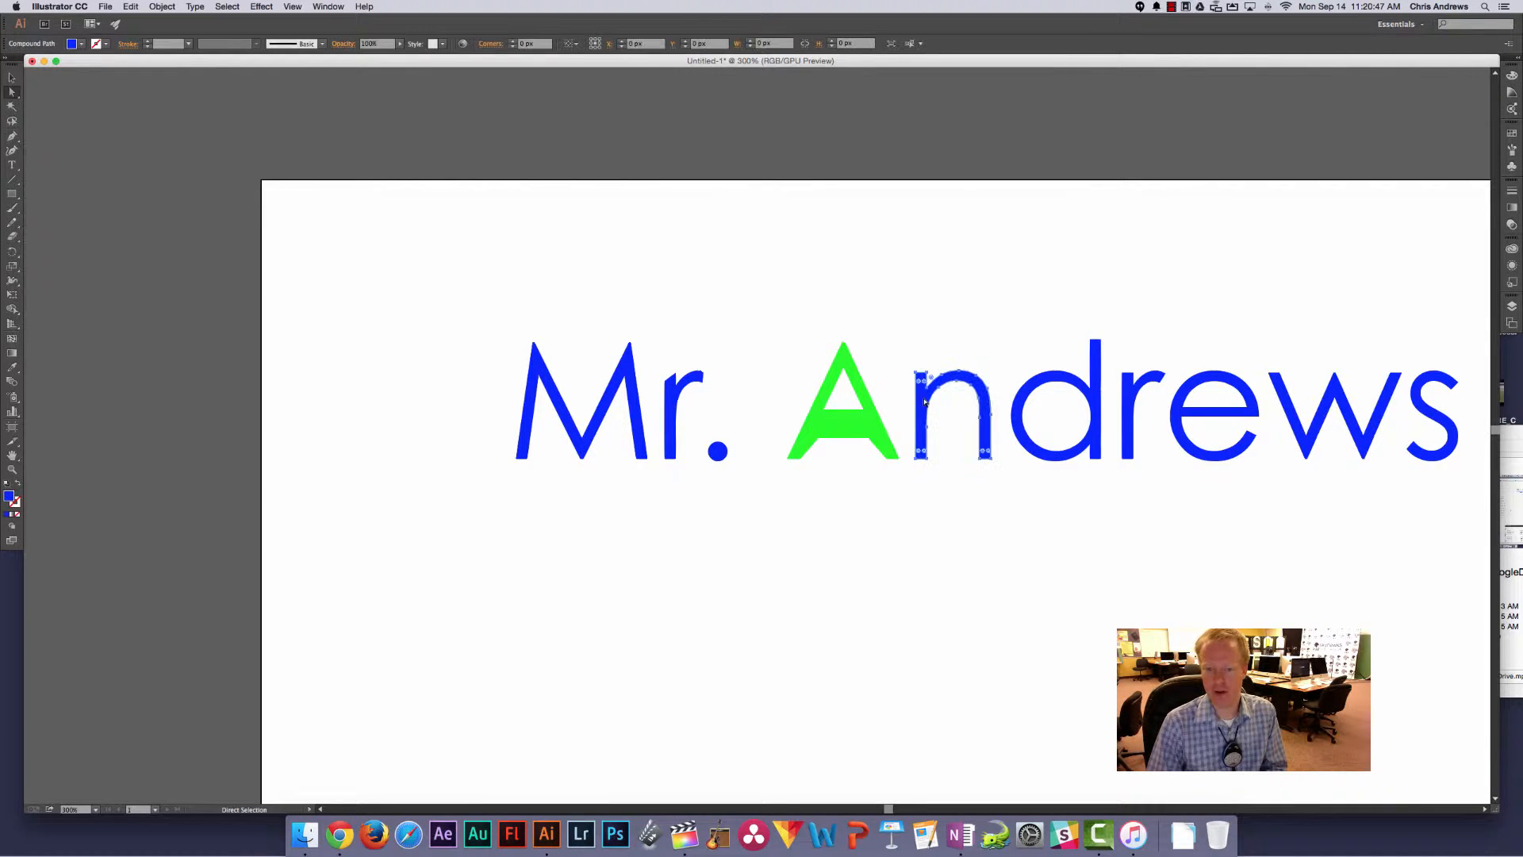
pyautogui.moveTo(987, 406); pyautogui.dragTo(1019, 406)
pyautogui.click(999, 496)
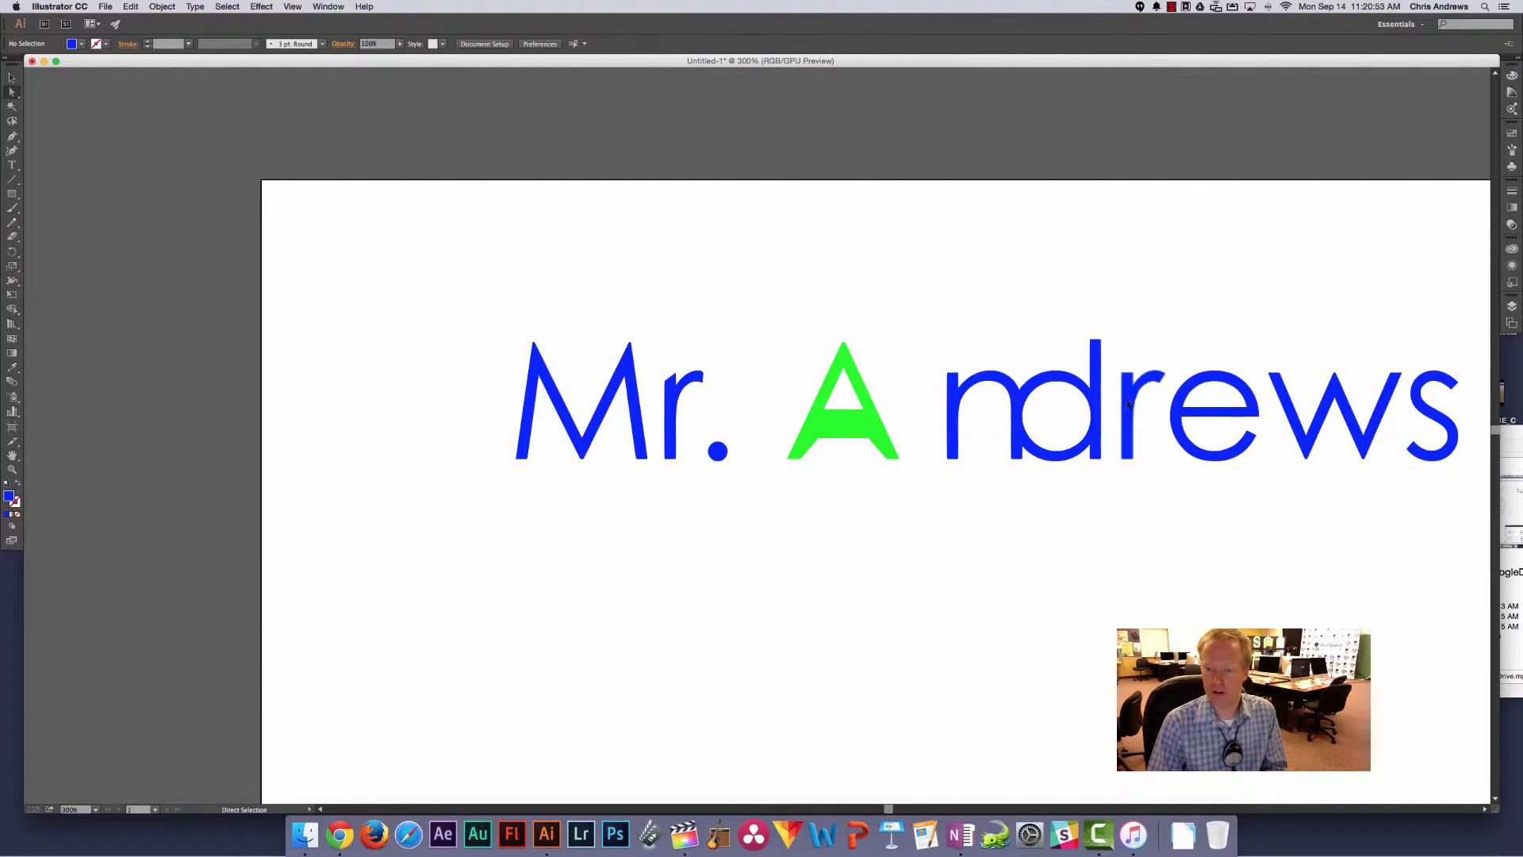
pyautogui.moveTo(1128, 403); pyautogui.dragTo(1095, 404)
pyautogui.click(1156, 554)
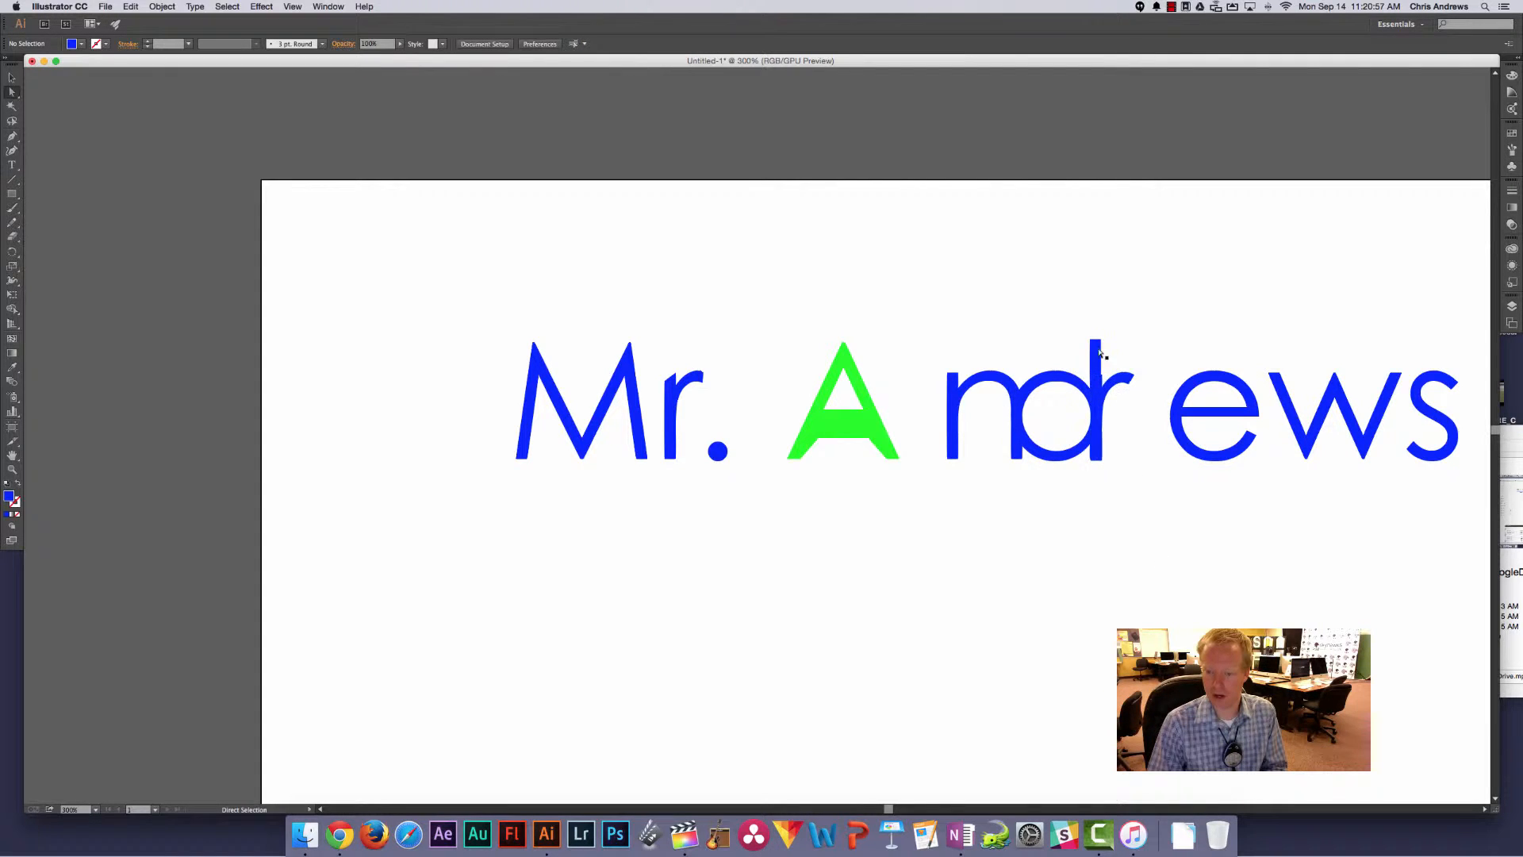
# Nudge the second r sideways to line its stem up with the d's stem.
pyautogui.press('super+equal')
pyautogui.press('super+equal')
pyautogui.press('super+equal')
pyautogui.moveTo(1200, 394); pyautogui.dragTo(667, 459)
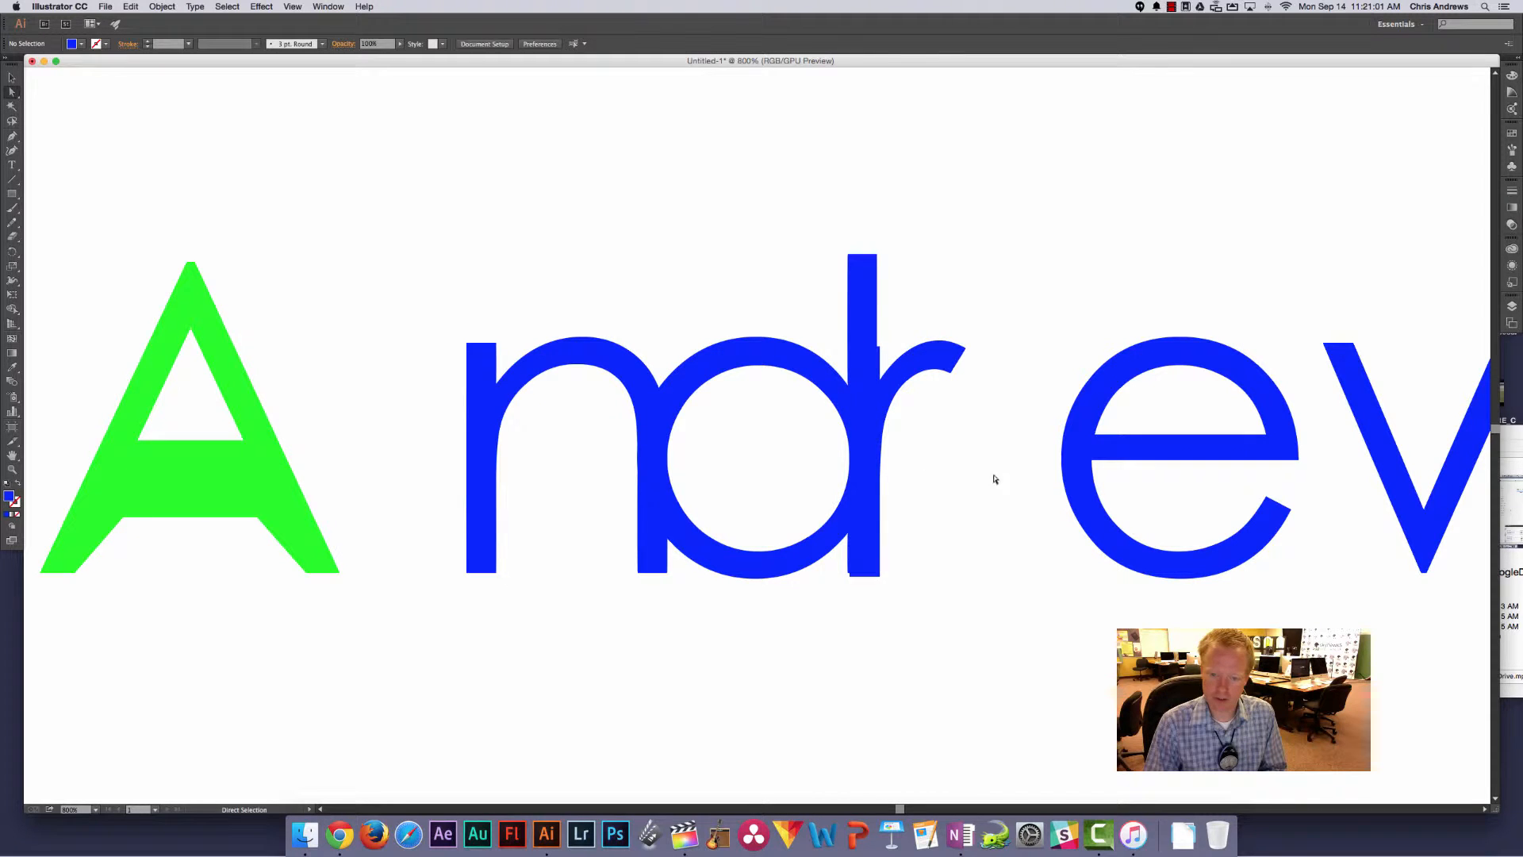
pyautogui.click(865, 390)
pyautogui.press('Right')
pyautogui.press('Right')
pyautogui.press('Right')
pyautogui.press('Right')
pyautogui.press('Right')
pyautogui.press('Right')
pyautogui.press('Right')
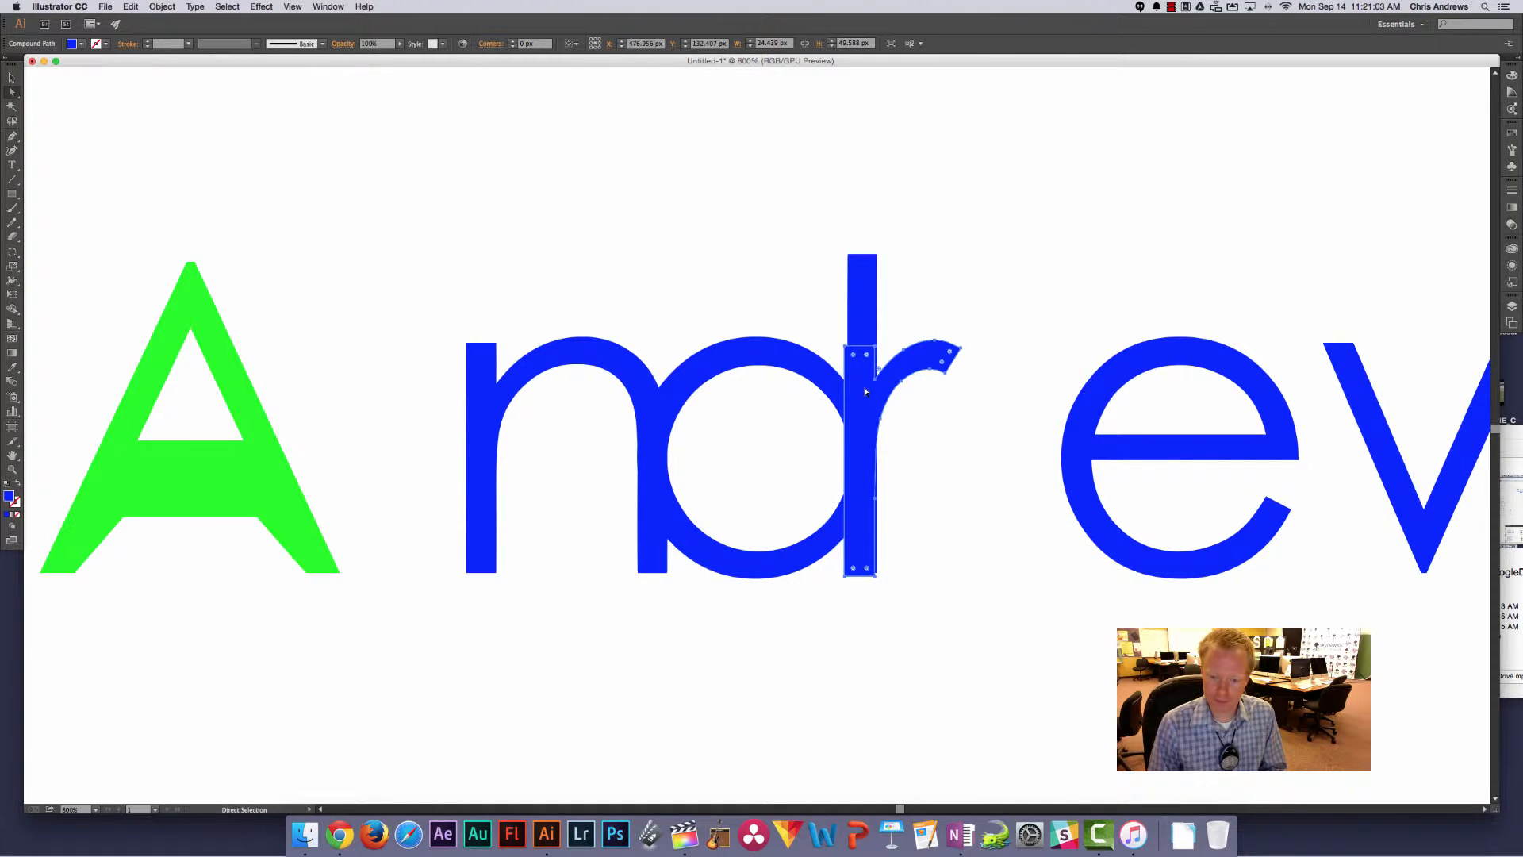
pyautogui.press('Right')
pyautogui.press('Left')
pyautogui.press('Left')
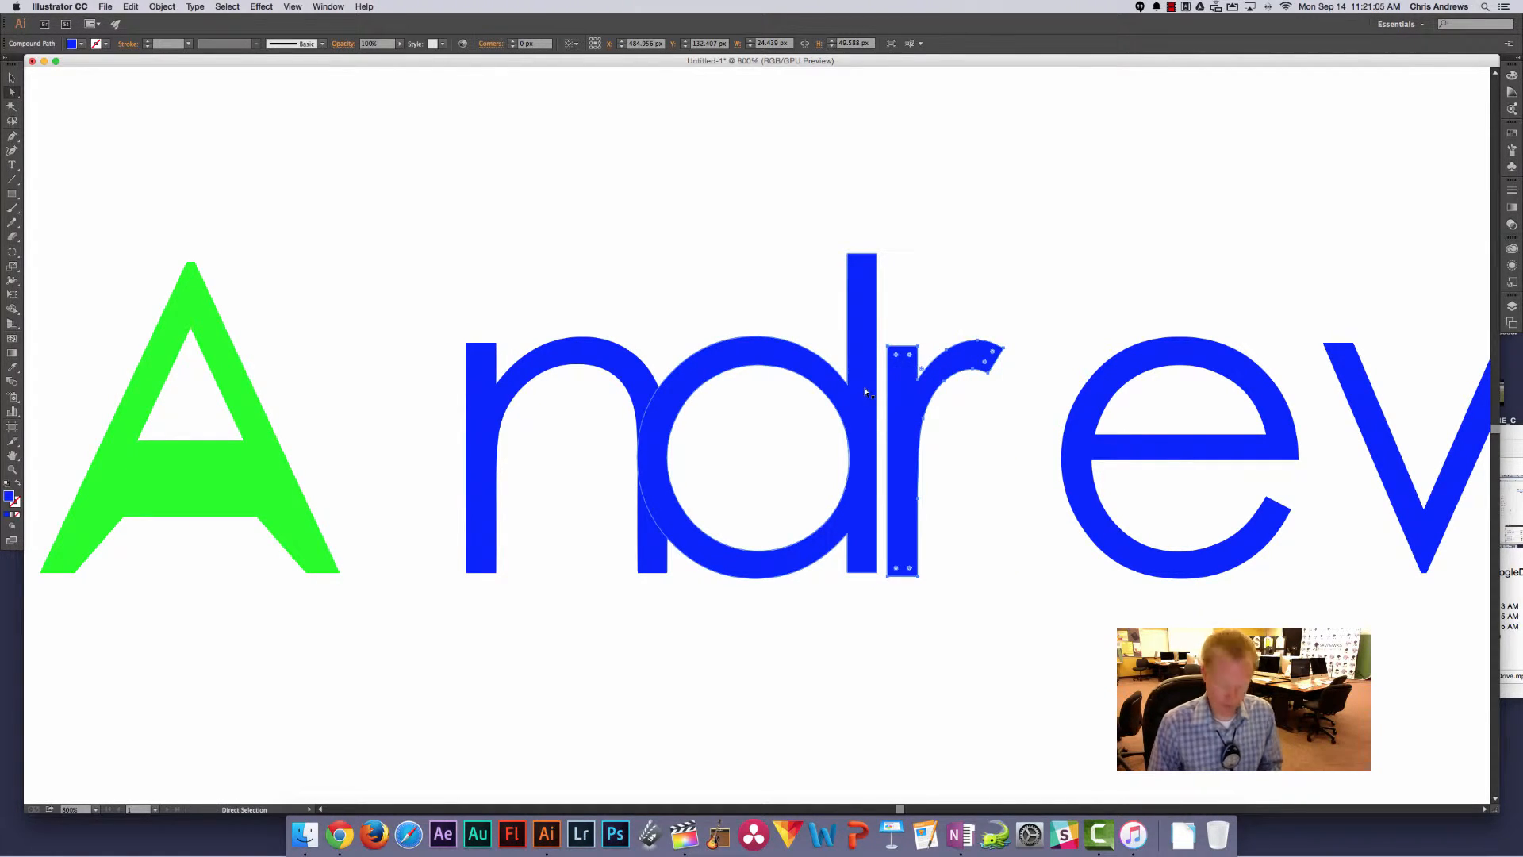
pyautogui.press('v')
pyautogui.press('Left')
pyautogui.press('Left')
pyautogui.press('Left')
pyautogui.press('Left')
pyautogui.press('Left')
pyautogui.press('Left')
pyautogui.press('Left')
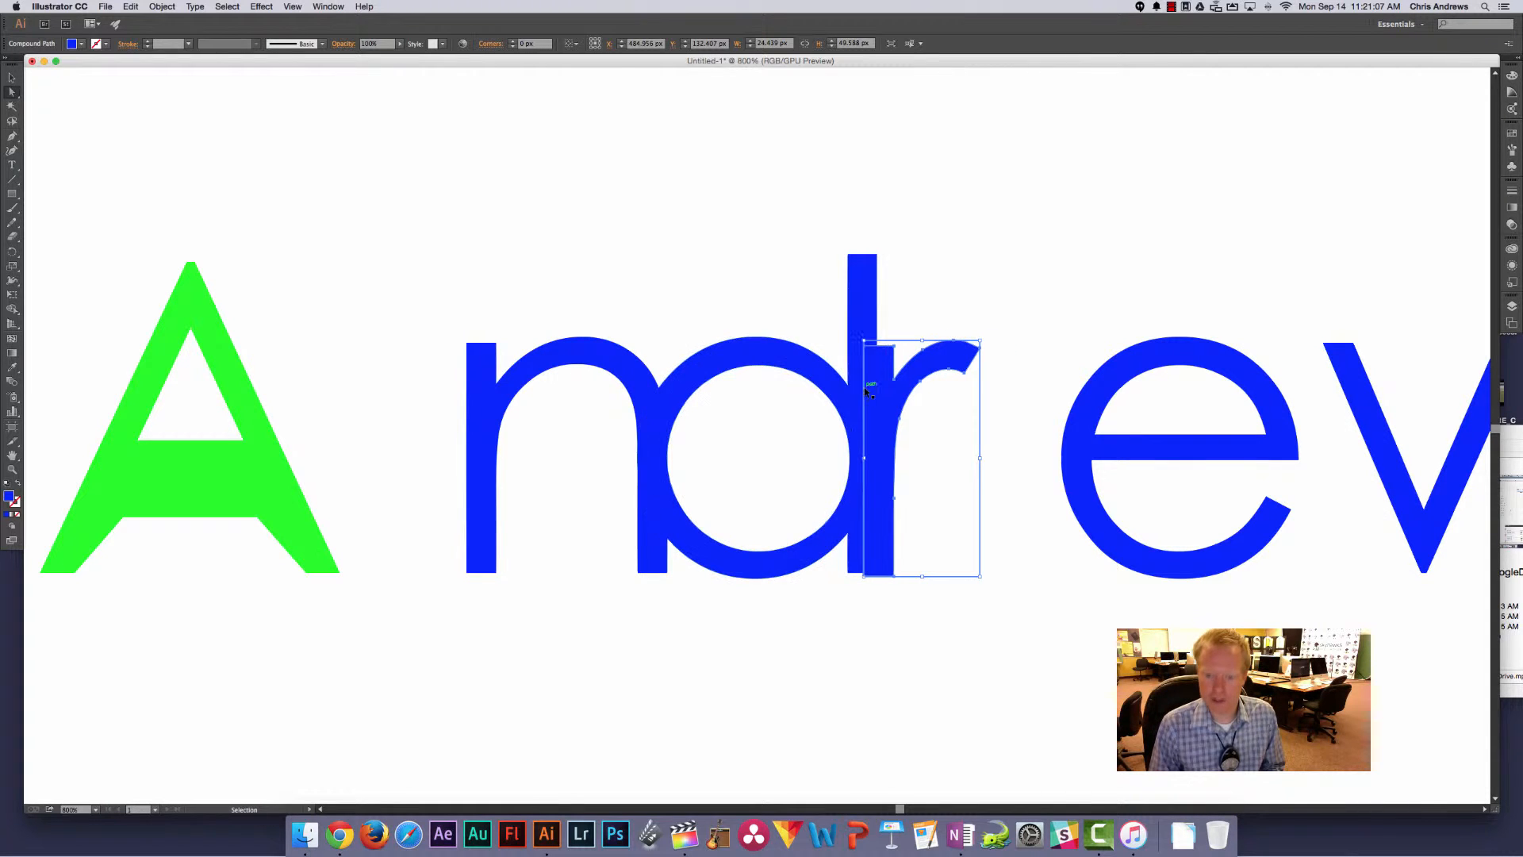
pyautogui.press('a')
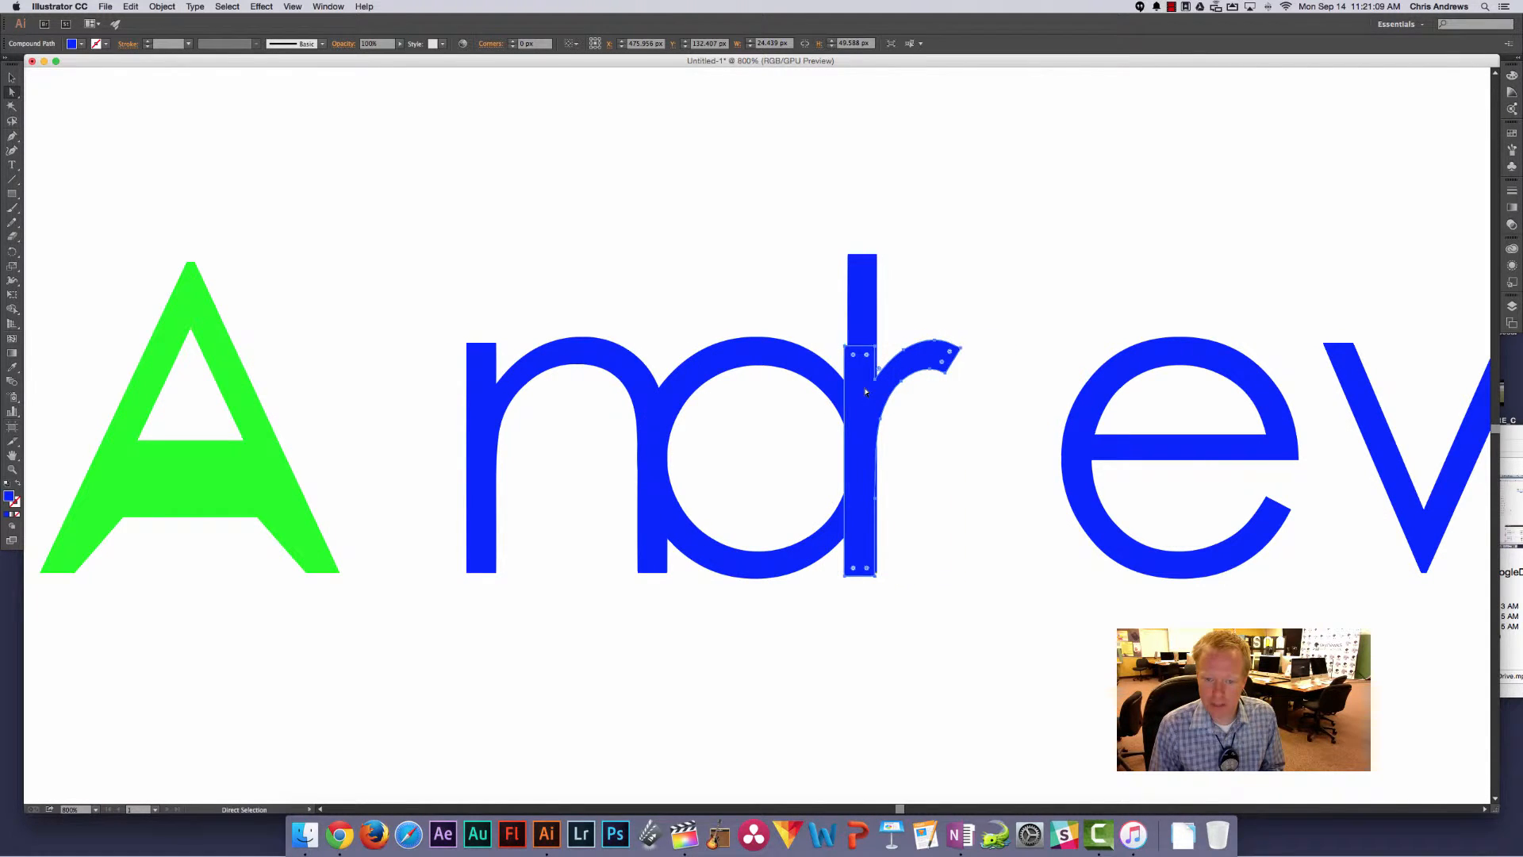
pyautogui.press('Right')
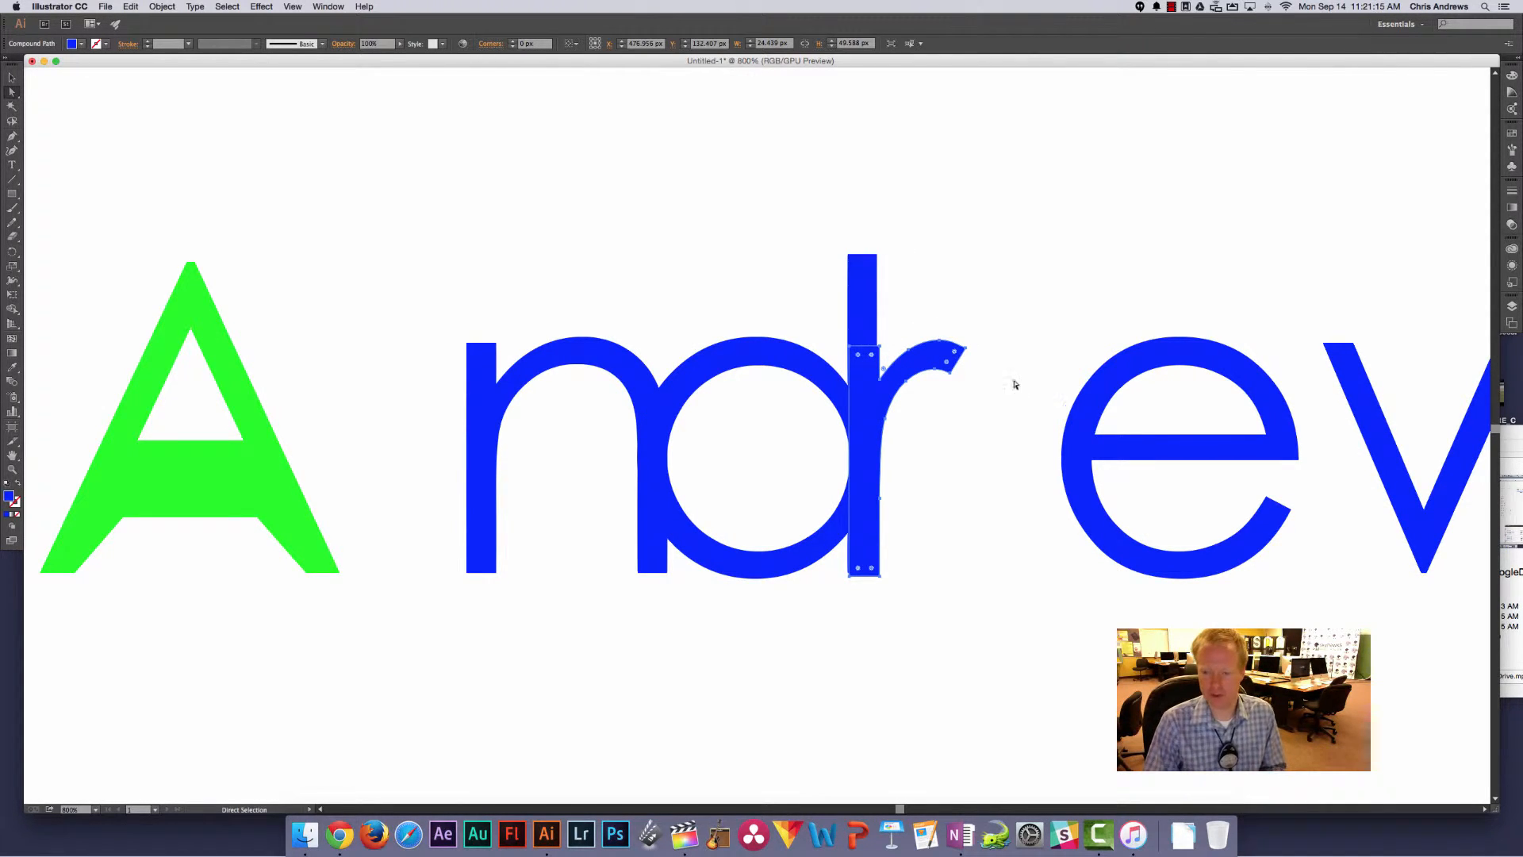
# Move the second r right so it only partly overlaps the d's stem, and raise it slightly to level their baselines.
pyautogui.click(991, 472)
pyautogui.moveTo(867, 510); pyautogui.dragTo(893, 514)
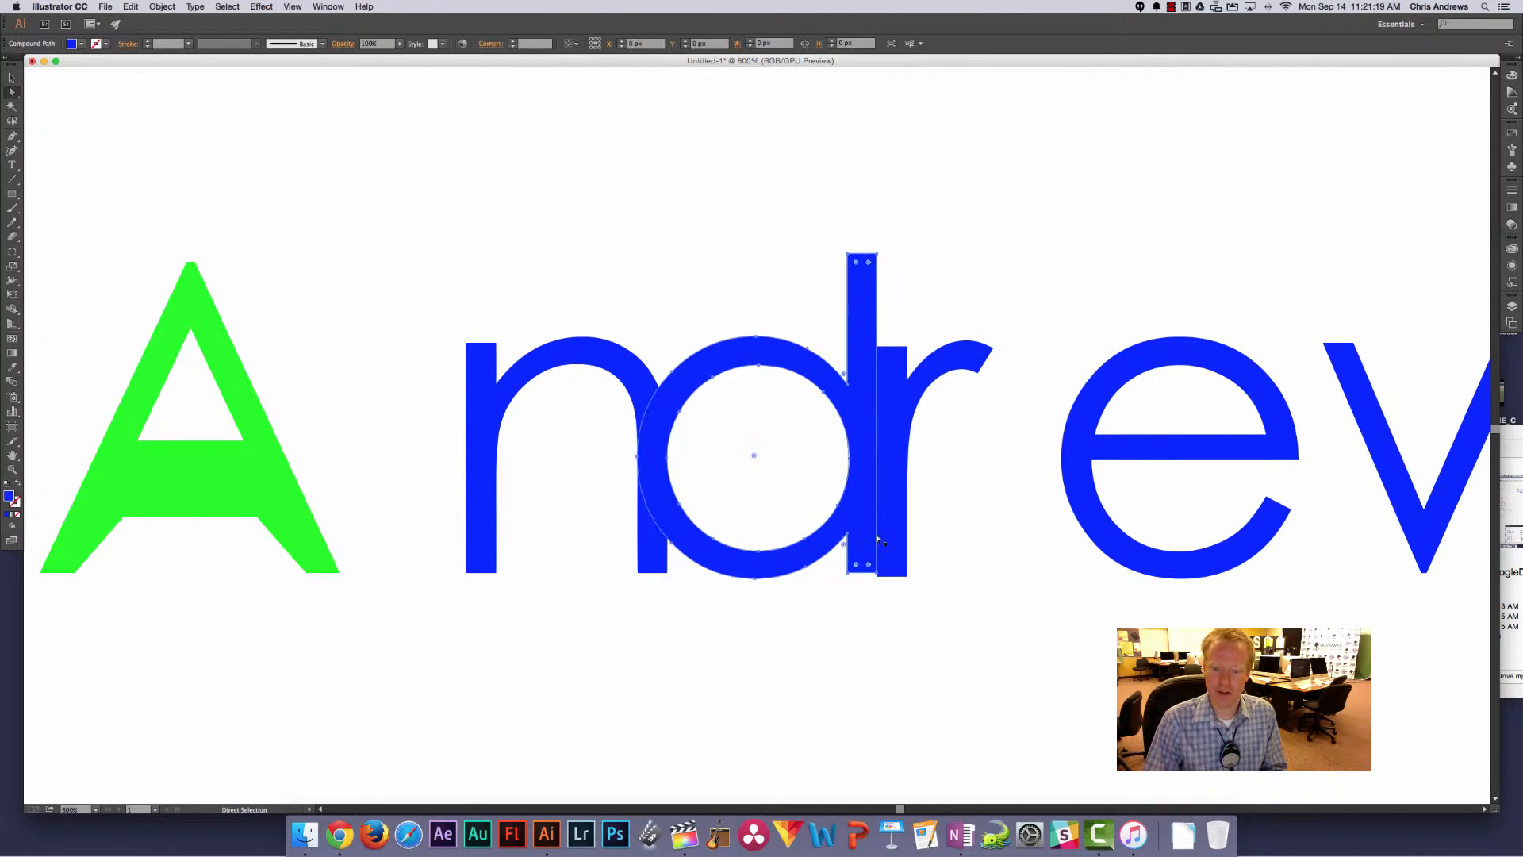
pyautogui.press('Up')
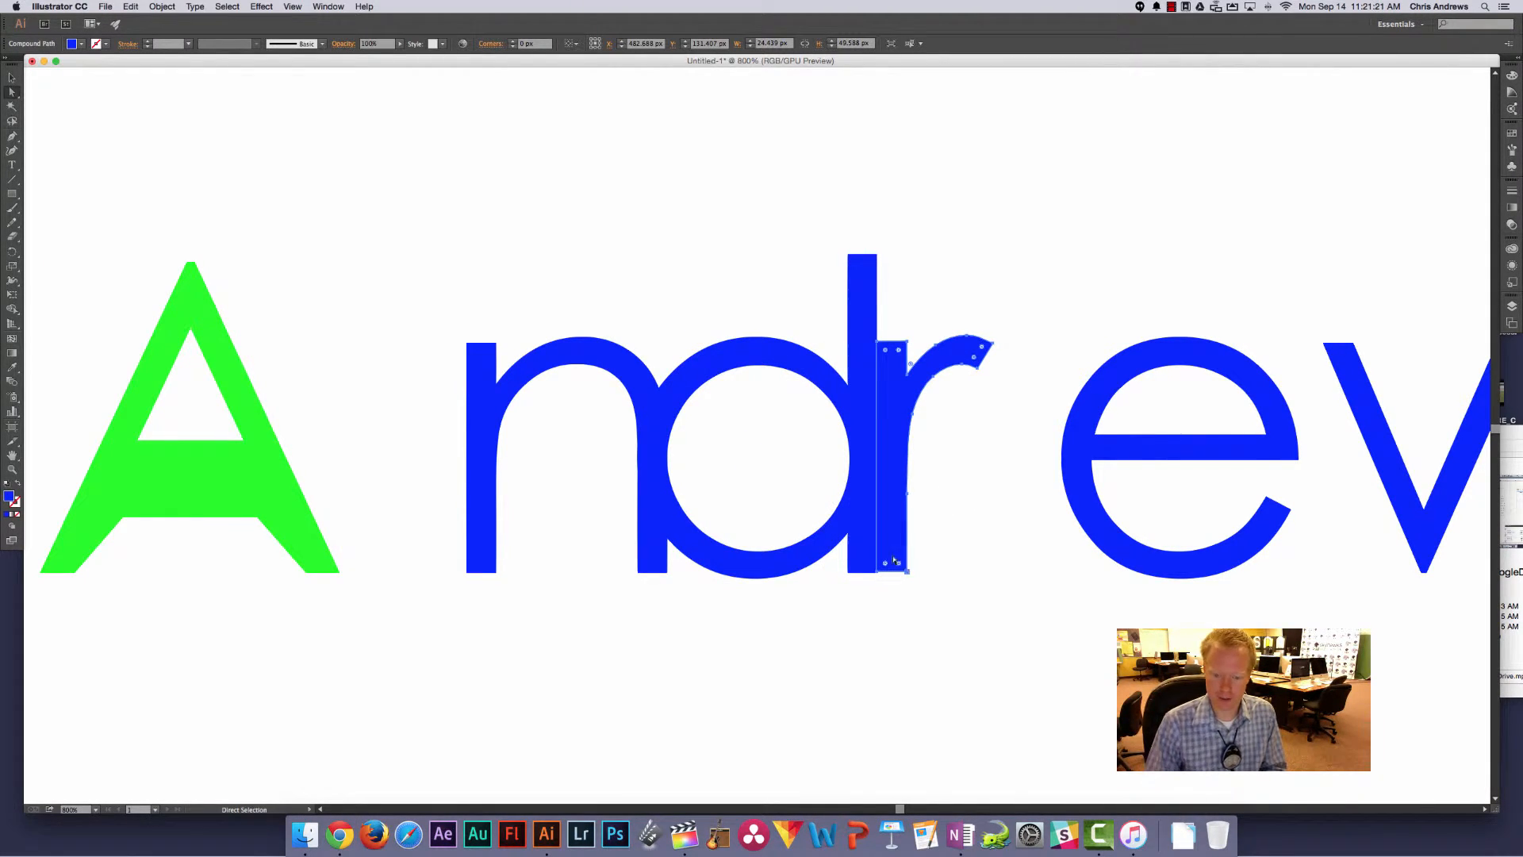
pyautogui.moveTo(898, 539); pyautogui.dragTo(890, 540)
pyautogui.click(959, 593)
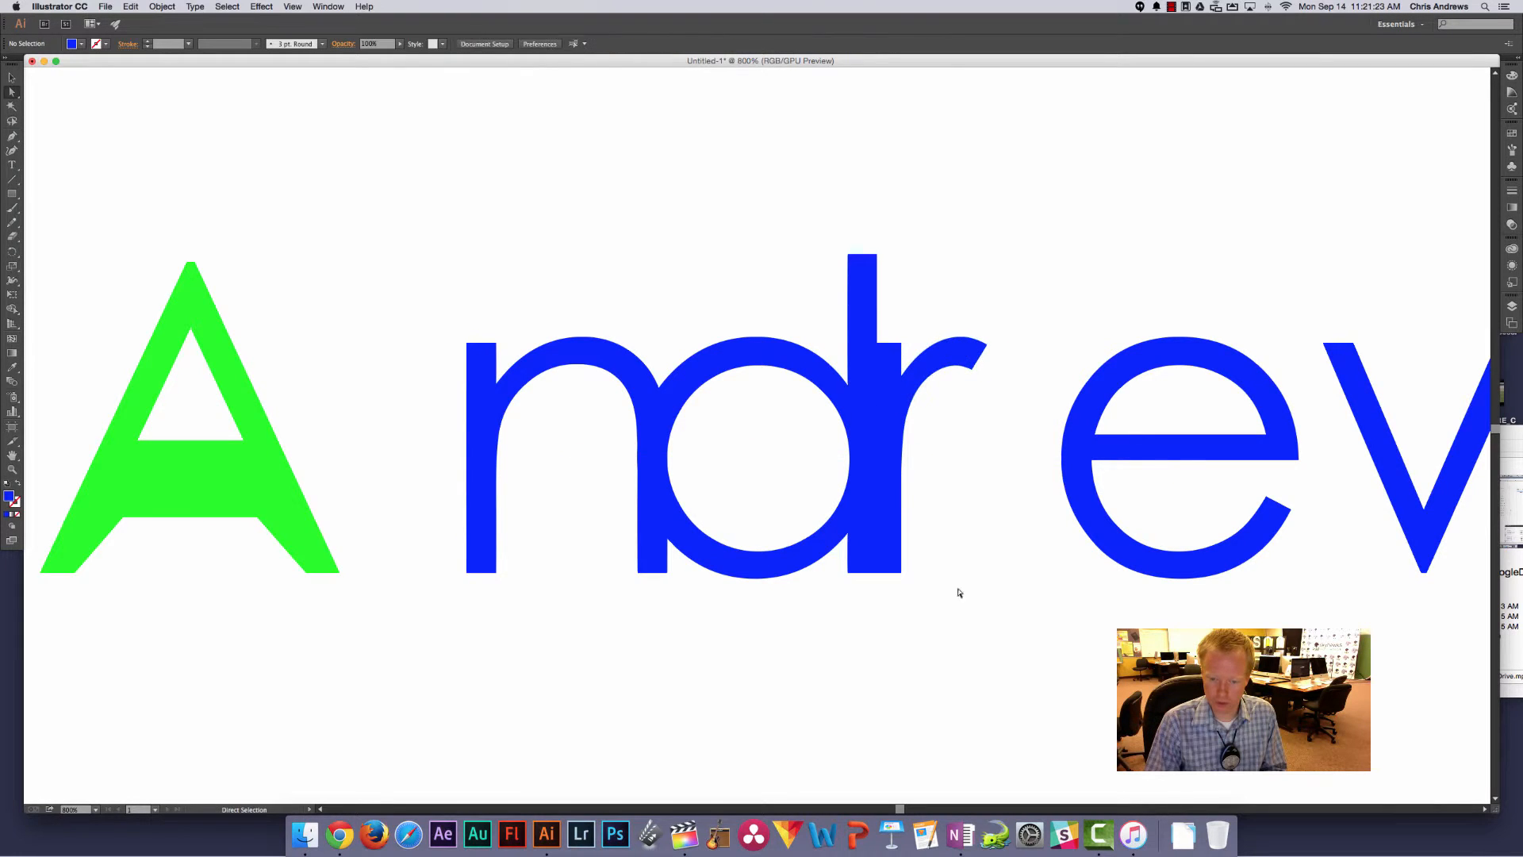
# Rotate the e counterclockwise so its crossbar slants upward, and move it left against the second r.
pyautogui.press('super+minus')
pyautogui.press('super+minus')
pyautogui.press('super+minus')
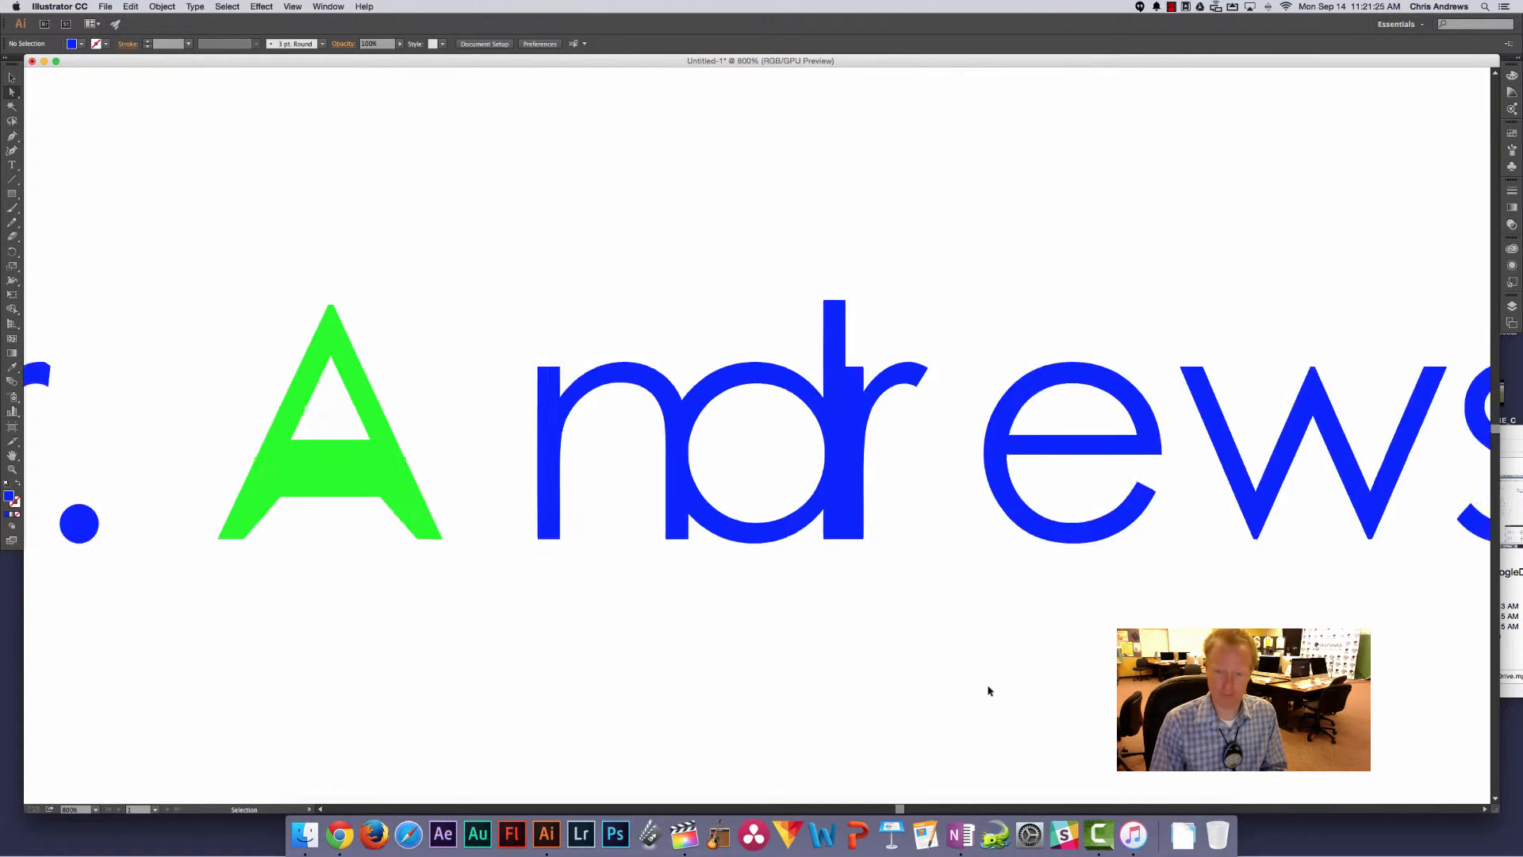
pyautogui.hscroll(-15, 999, 682)
pyautogui.hscroll(-6, 904, 599)
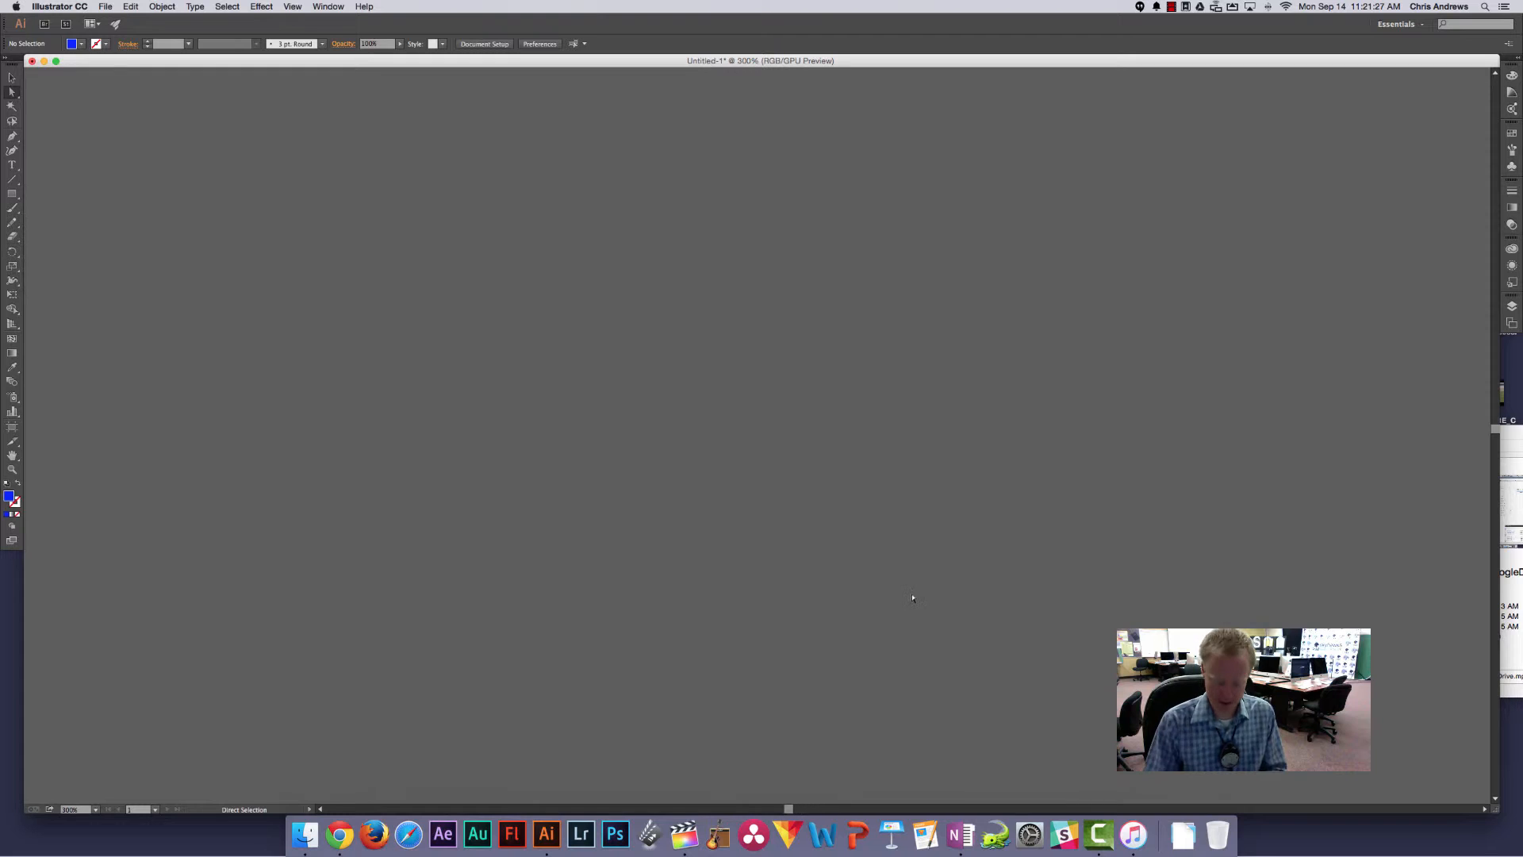
pyautogui.press('super+0')
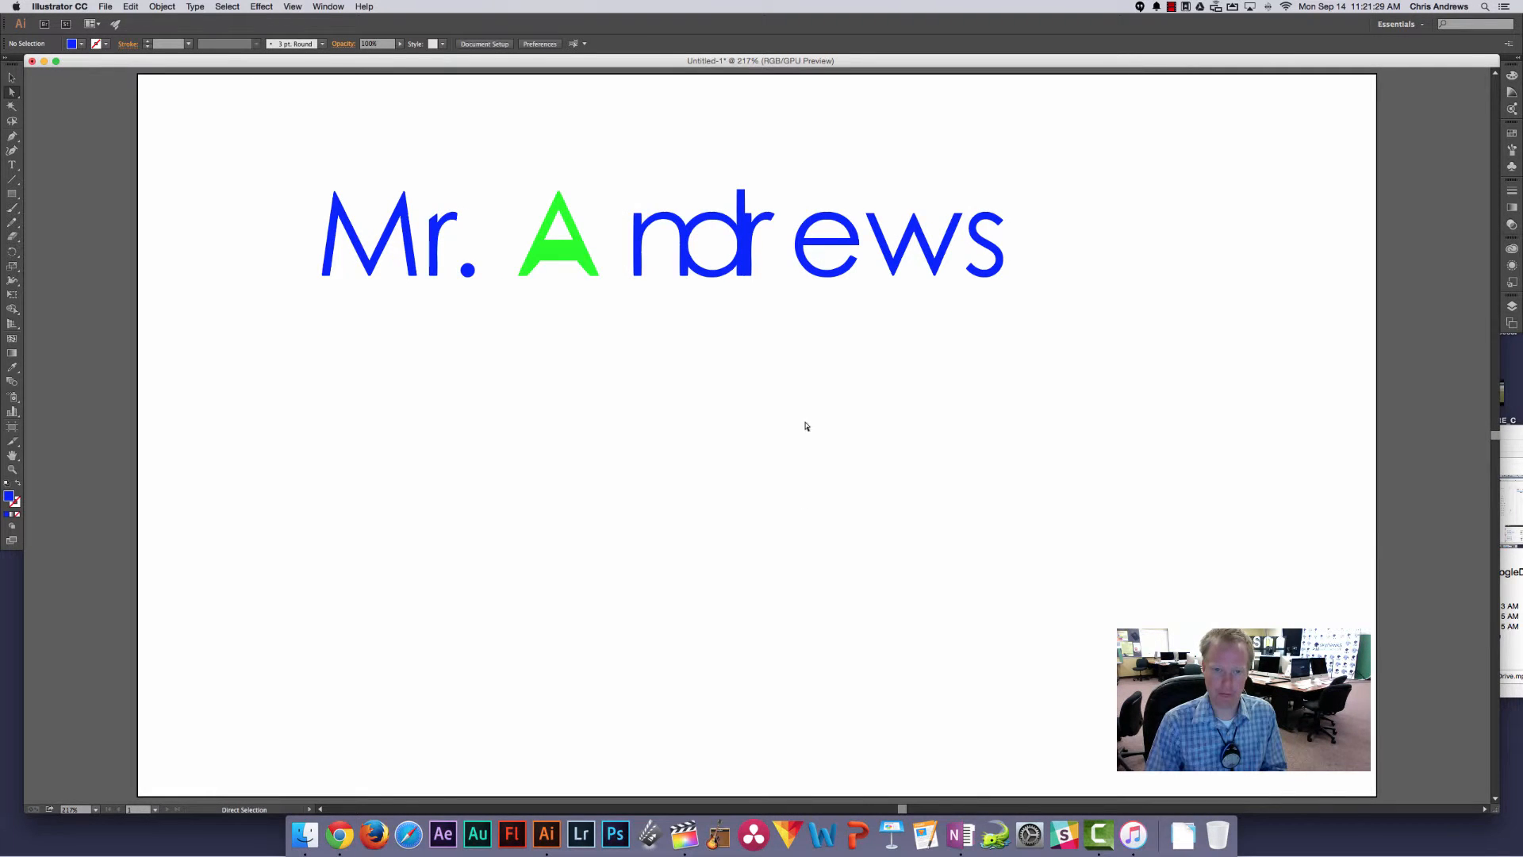
pyautogui.click(825, 238)
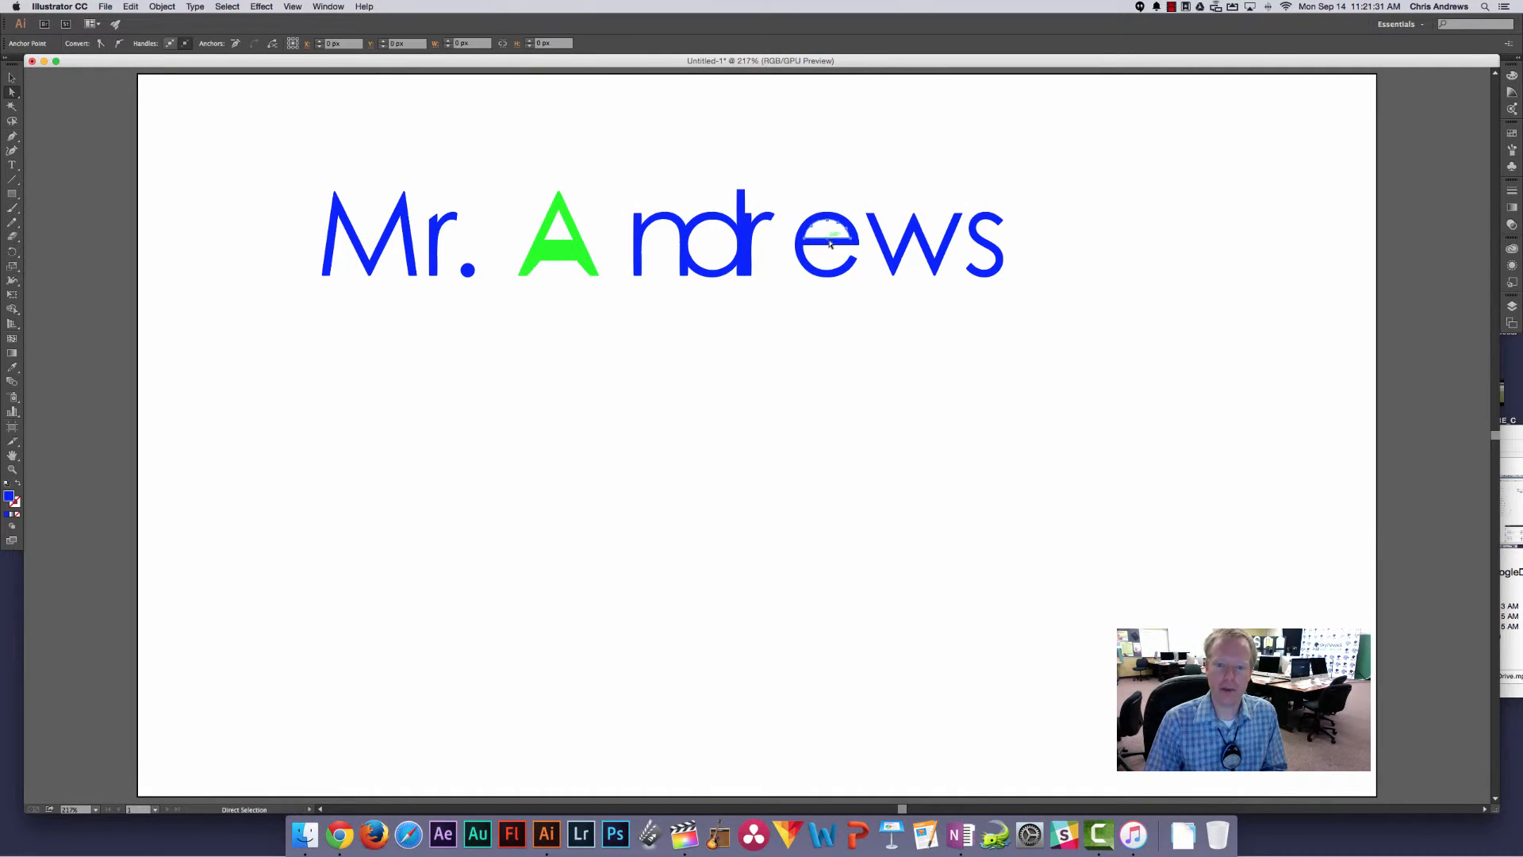
pyautogui.press('super+z')
pyautogui.press('super+z')
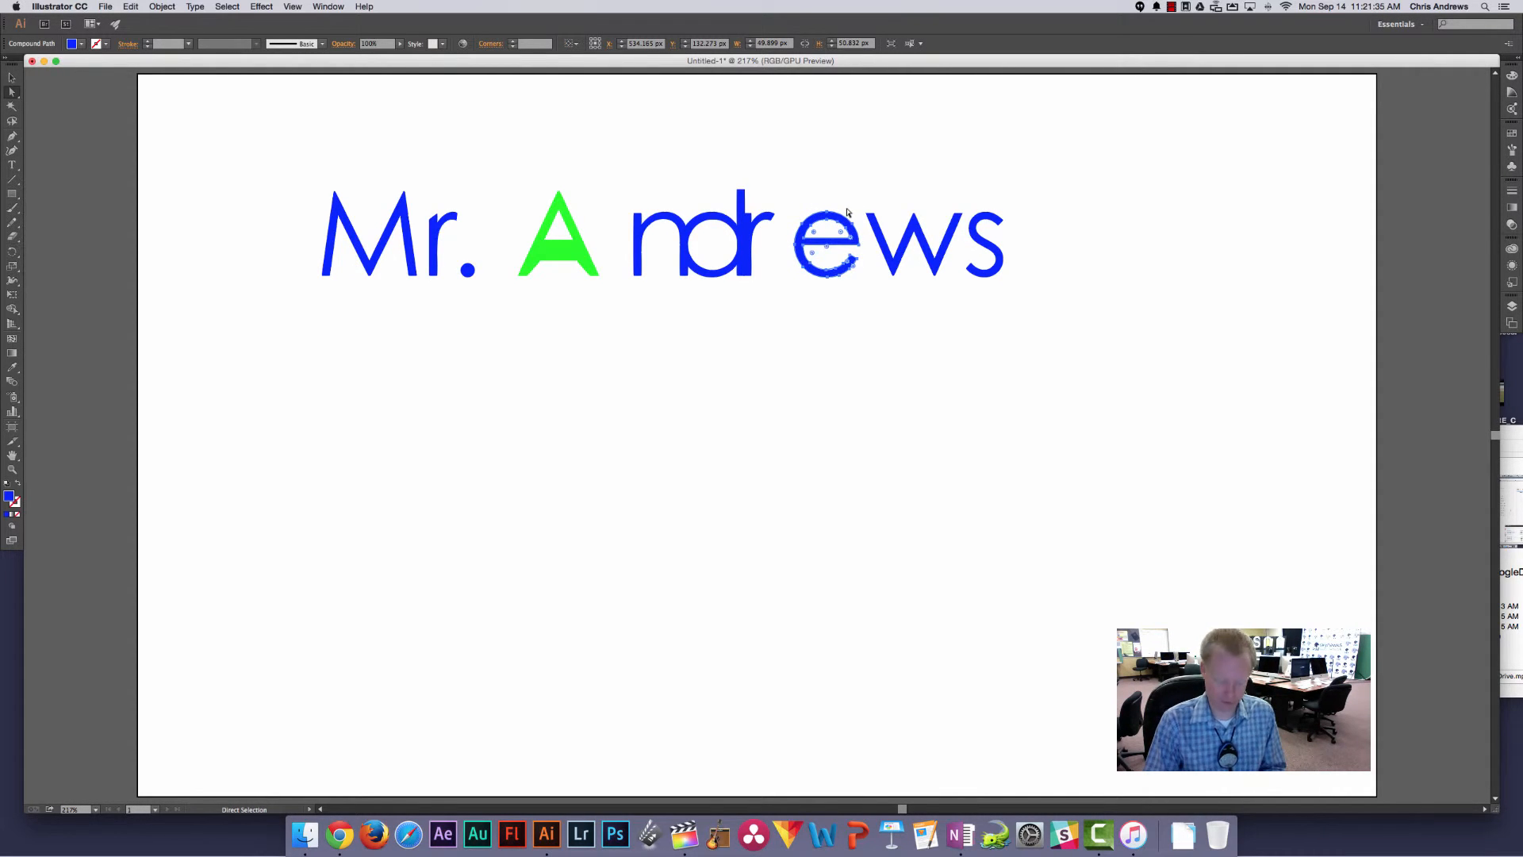
pyautogui.press('super+t')
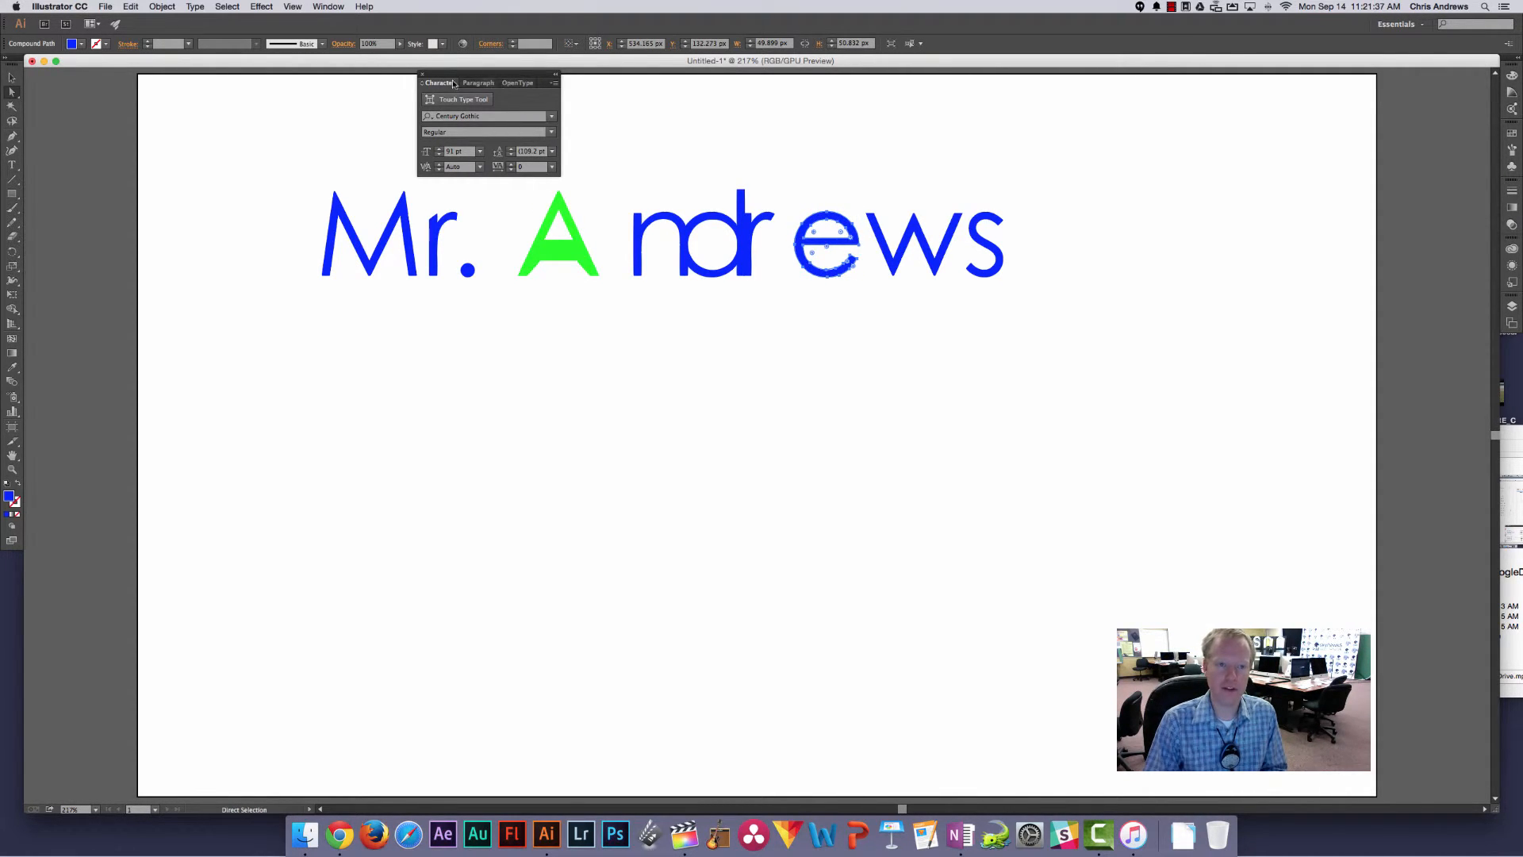
pyautogui.click(423, 74)
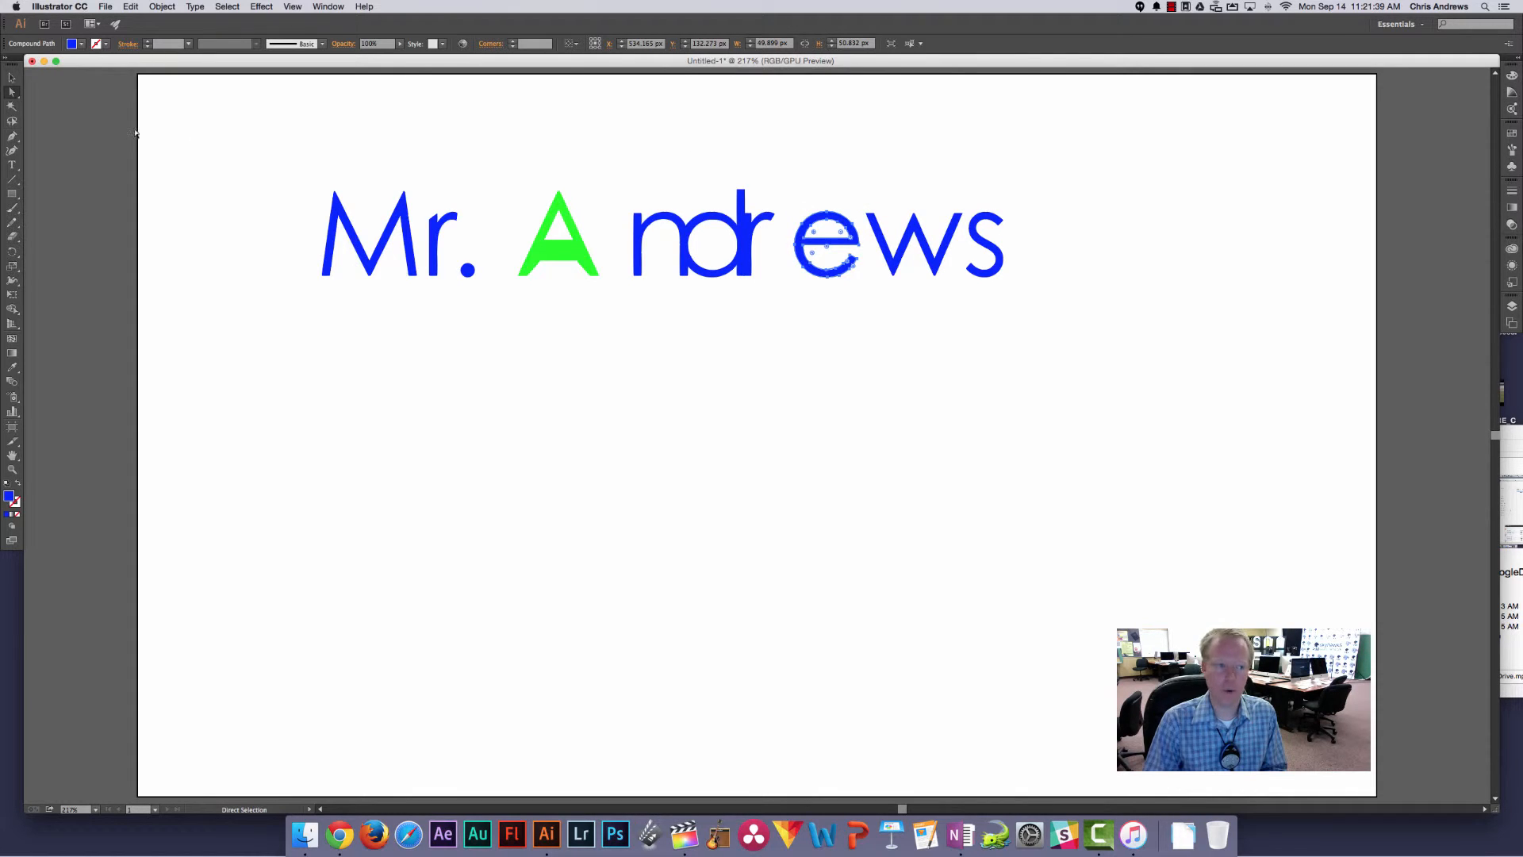
pyautogui.click(12, 77)
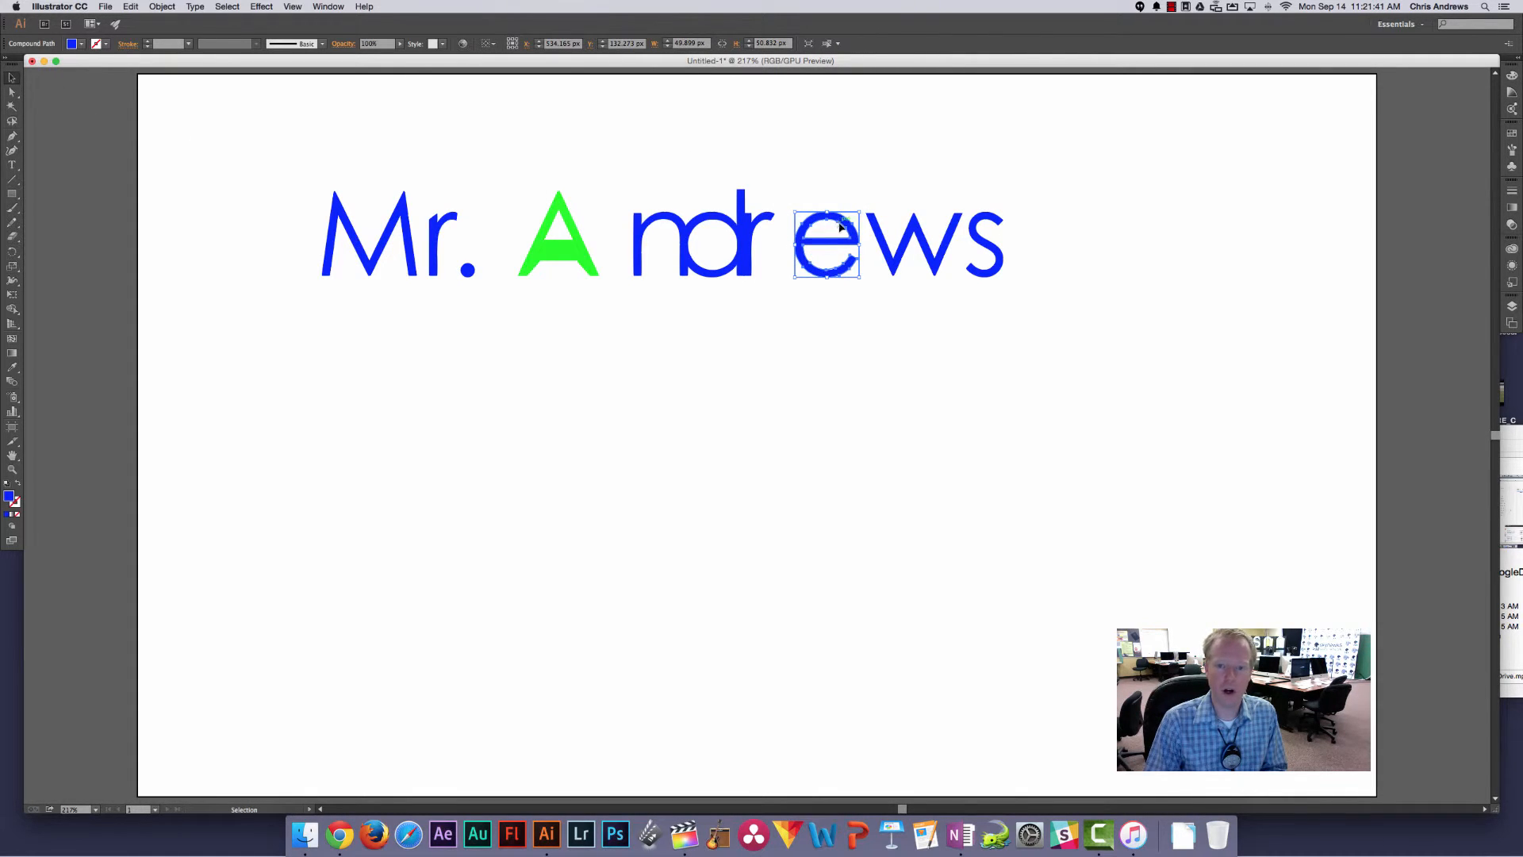
pyautogui.moveTo(863, 207); pyautogui.dragTo(809, 241)
pyautogui.click(830, 325)
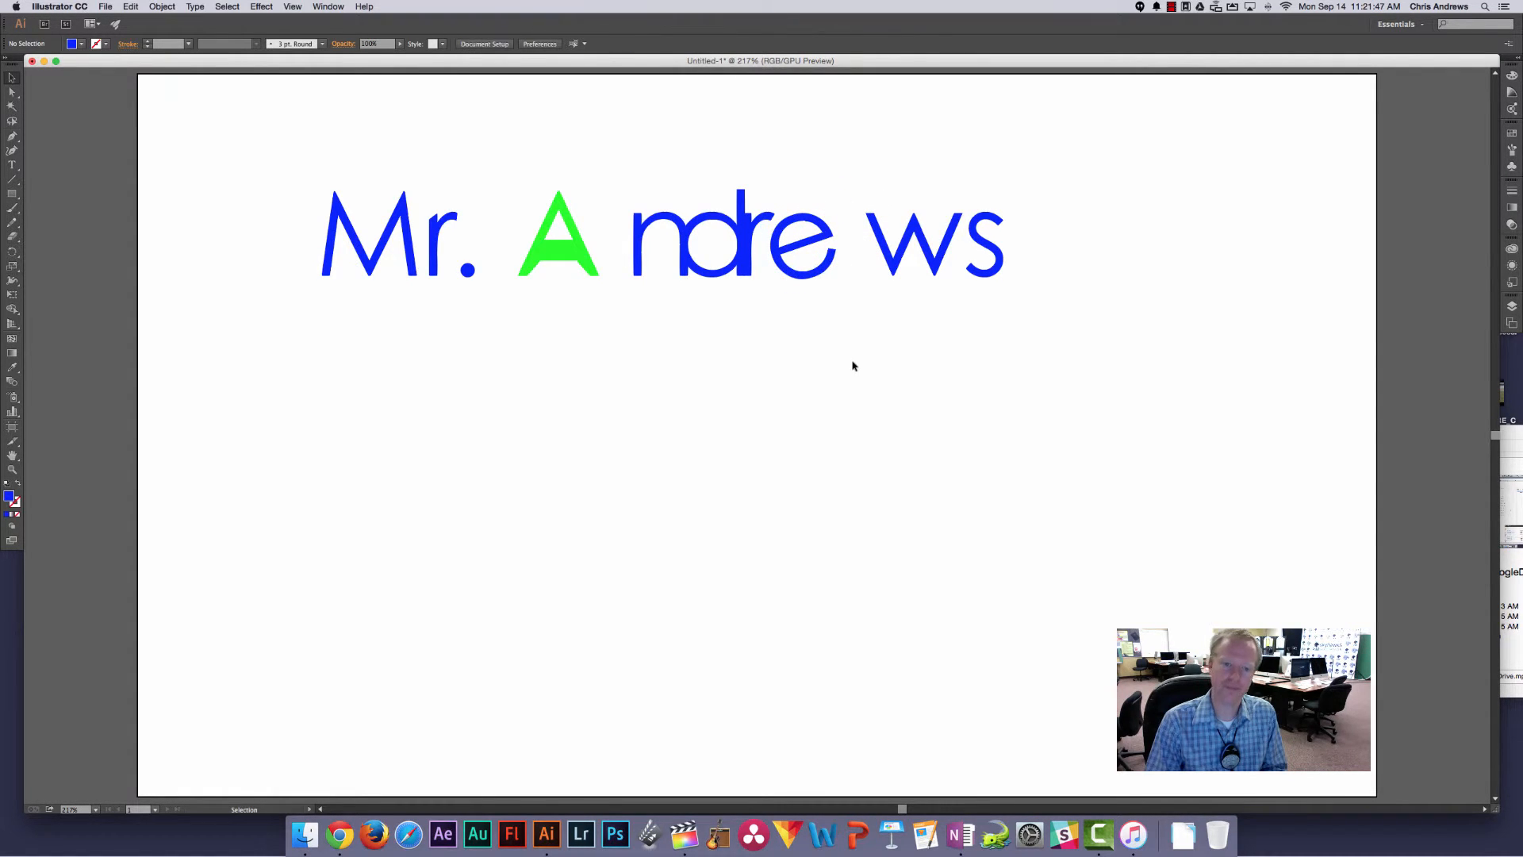
# Move the w left until its upper end meets the tilted e.
pyautogui.click(940, 234)
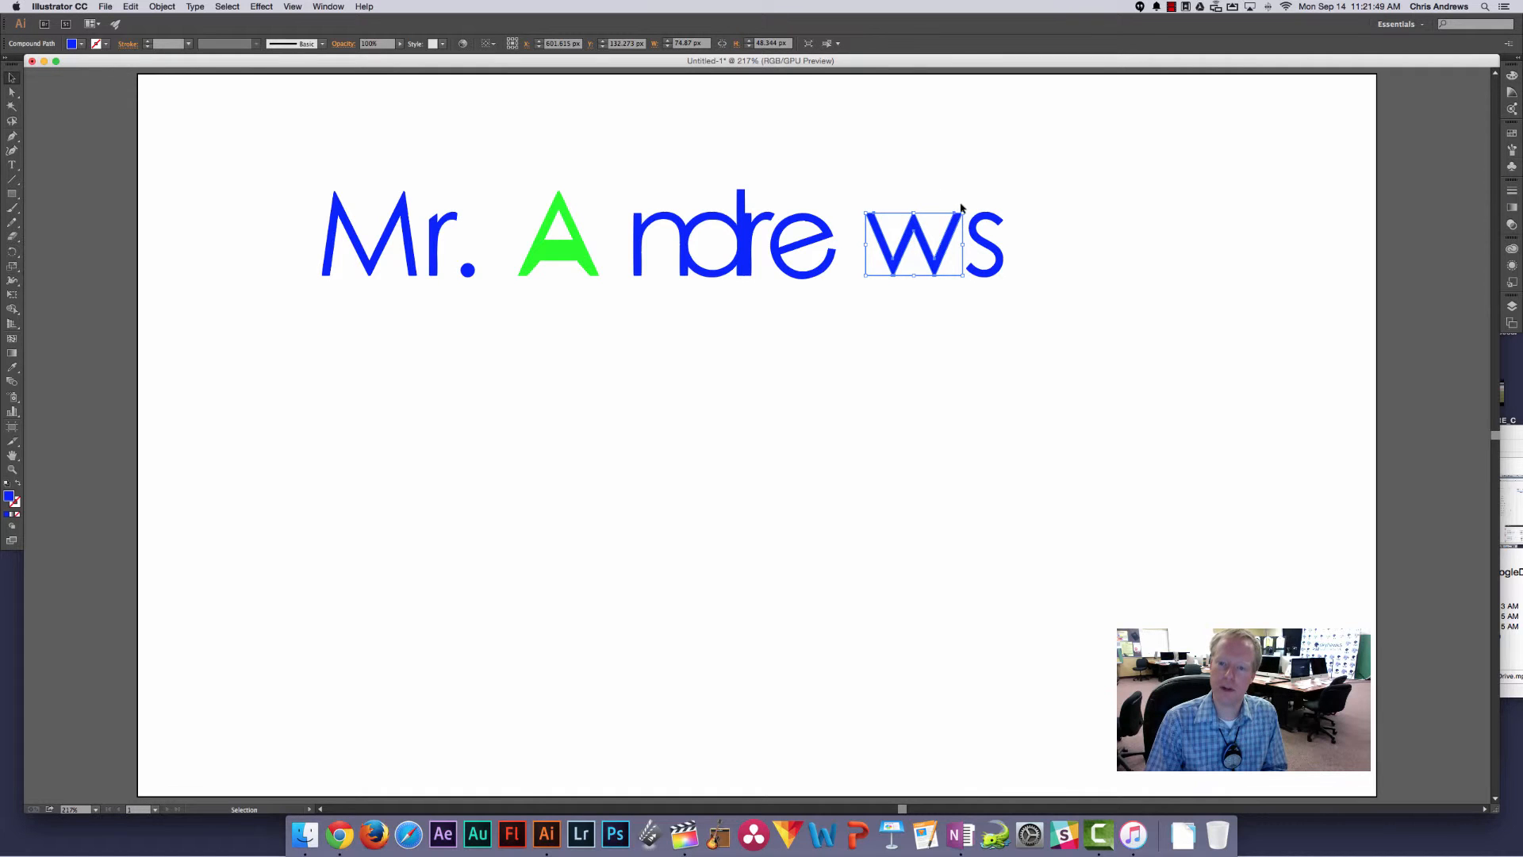
pyautogui.moveTo(965, 208); pyautogui.dragTo(906, 235)
pyautogui.click(930, 422)
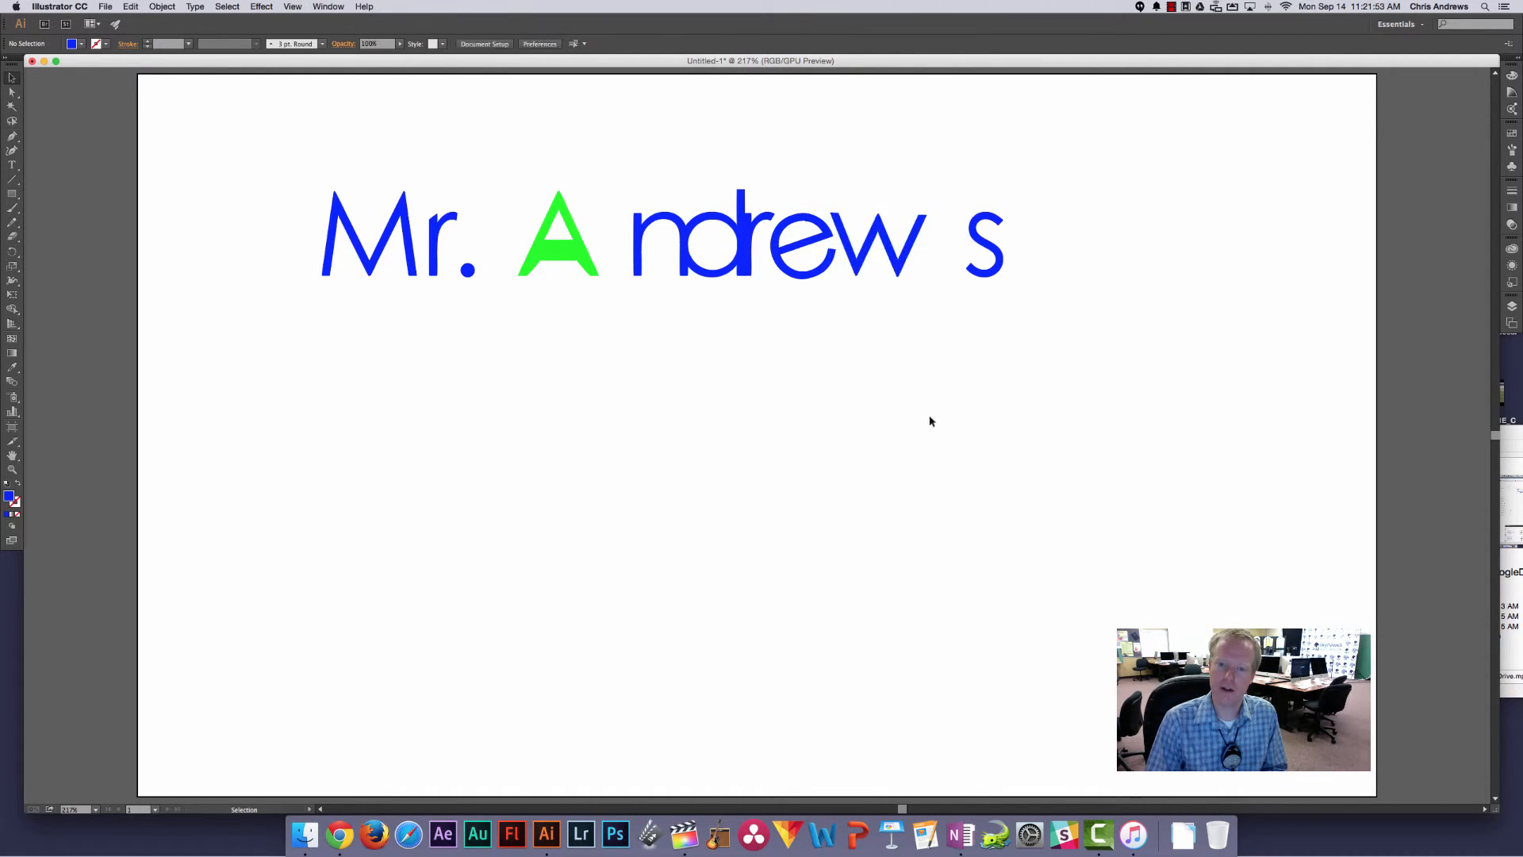
# Add the text "asdf" below the name and convert it to outlines.
pyautogui.click(533, 251)
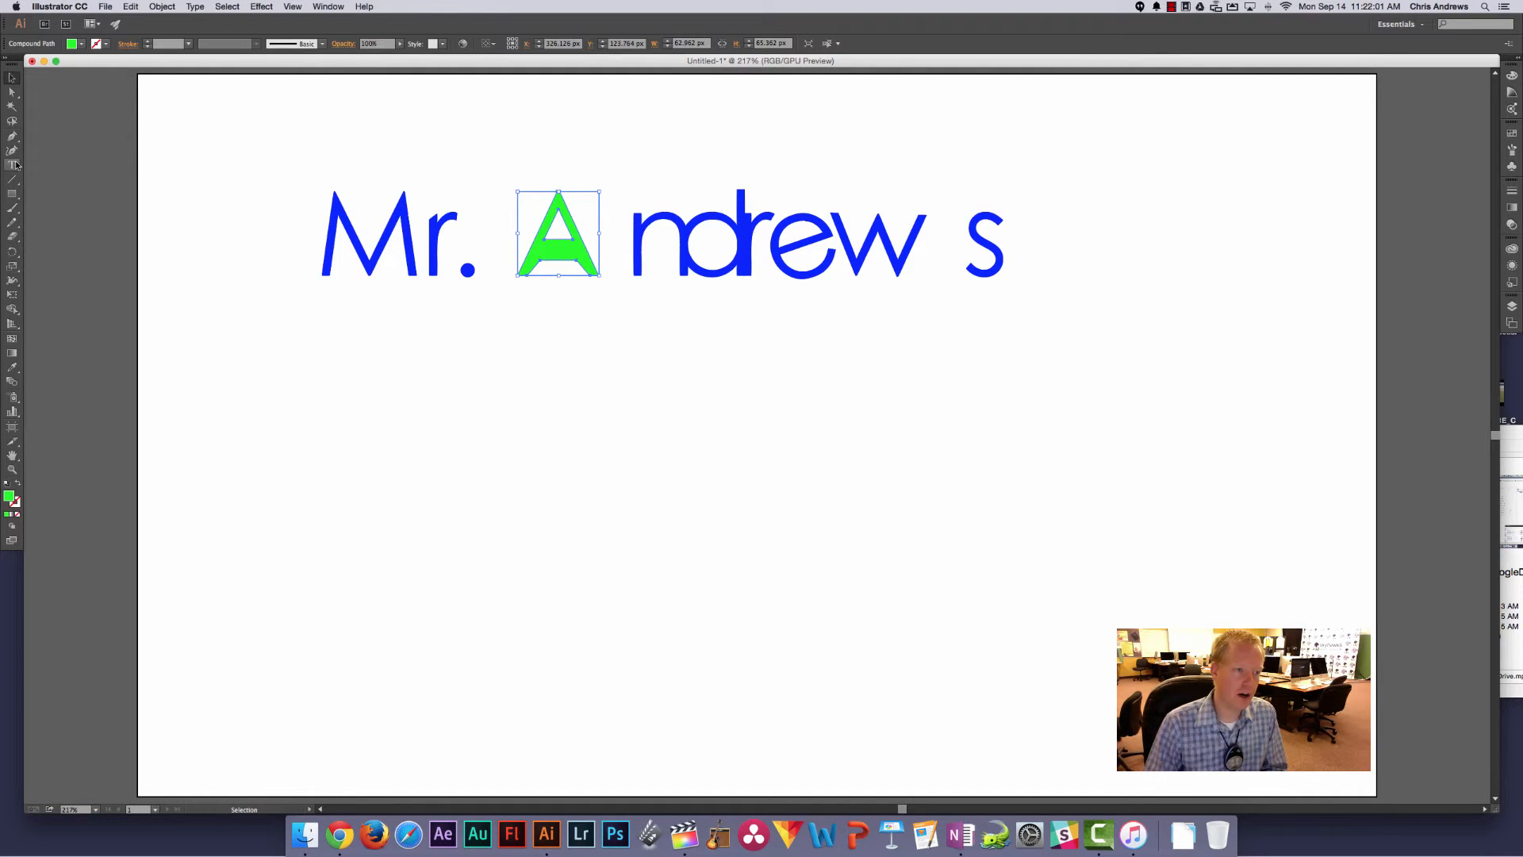
pyautogui.press('t')
pyautogui.click(355, 456)
pyautogui.write('asdf')
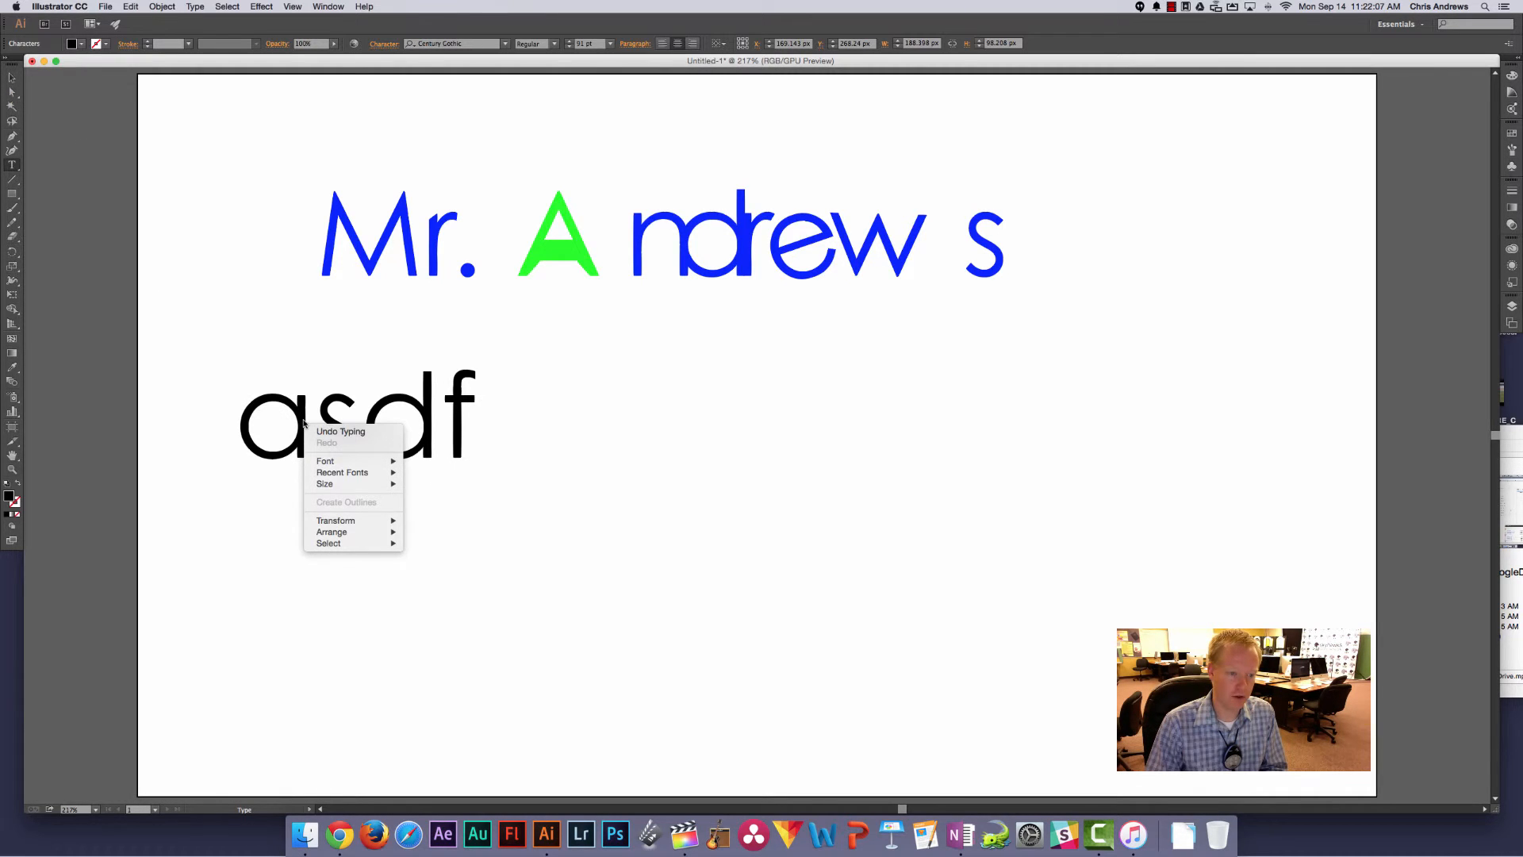
pyautogui.click(9, 75)
pyautogui.click(10, 77)
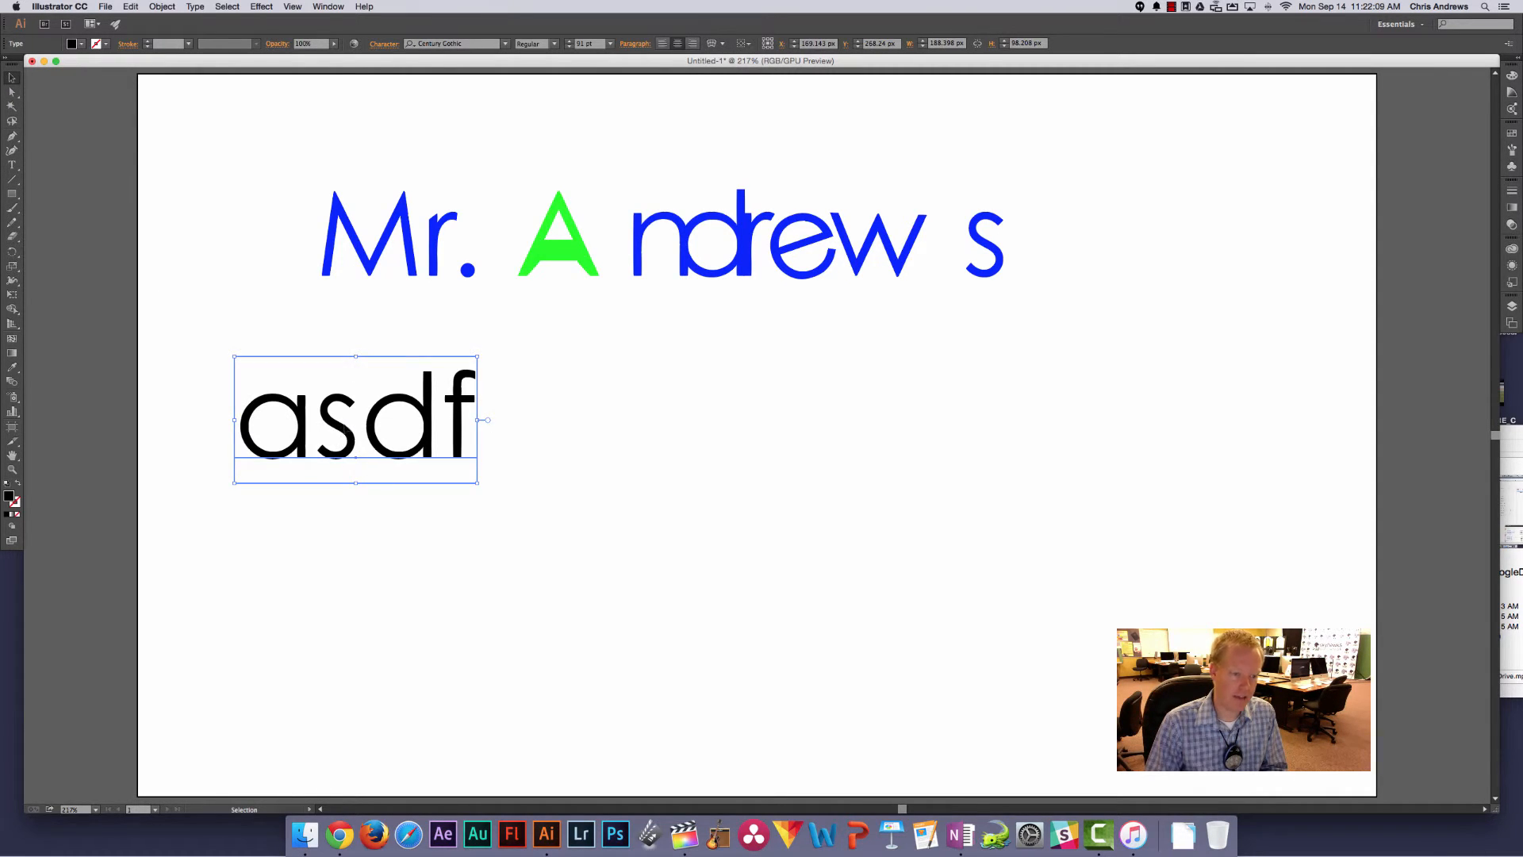
pyautogui.rightClick(343, 430)
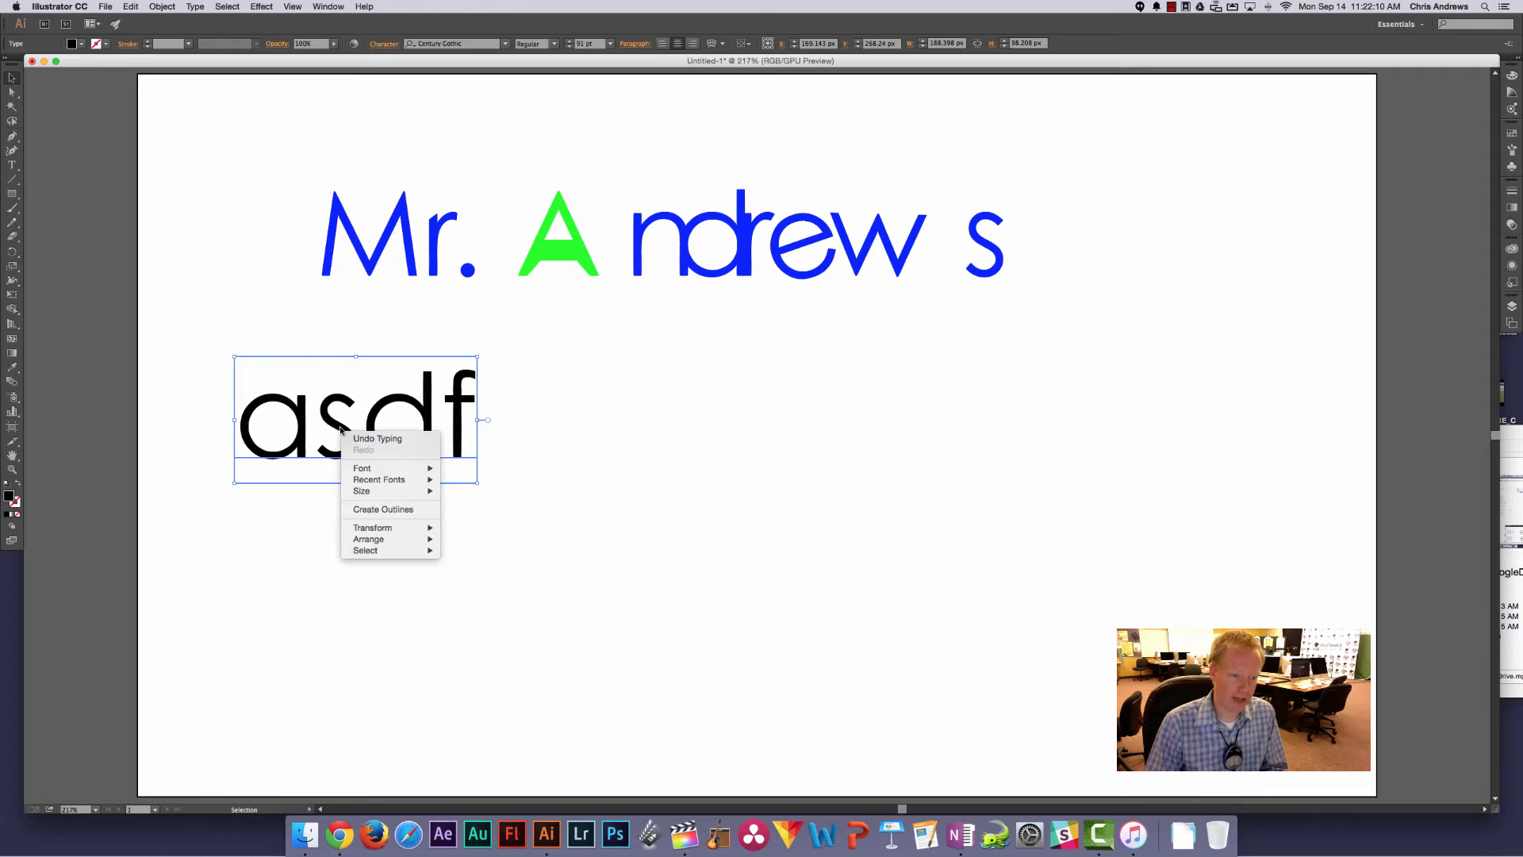
pyautogui.click(397, 509)
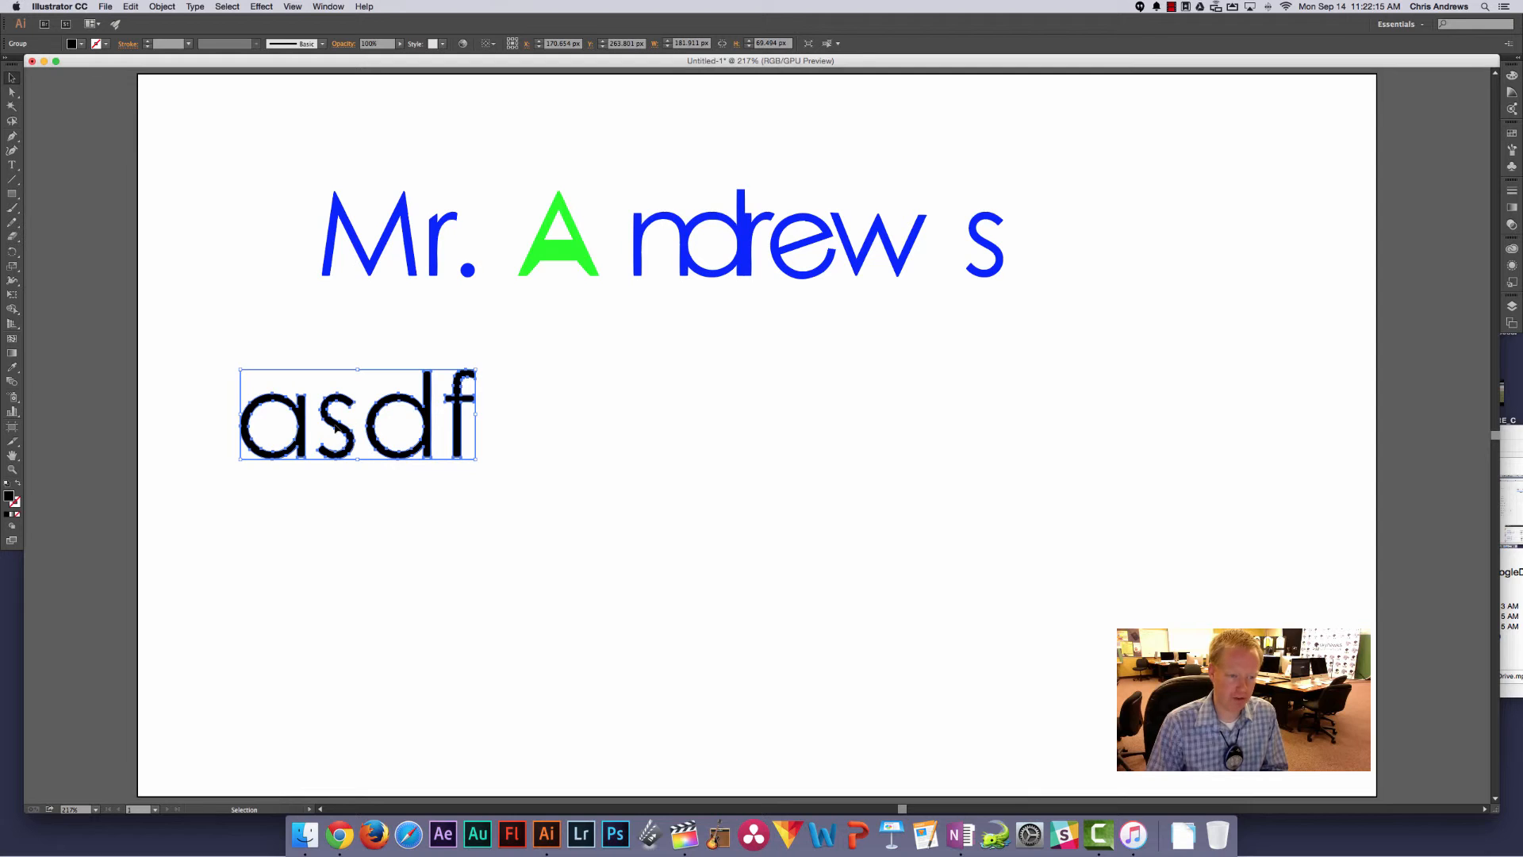
# Undo the outline conversion and the typing of the "asdf" sample text.
pyautogui.scroll(-1, 257, 379)
pyautogui.press('t')
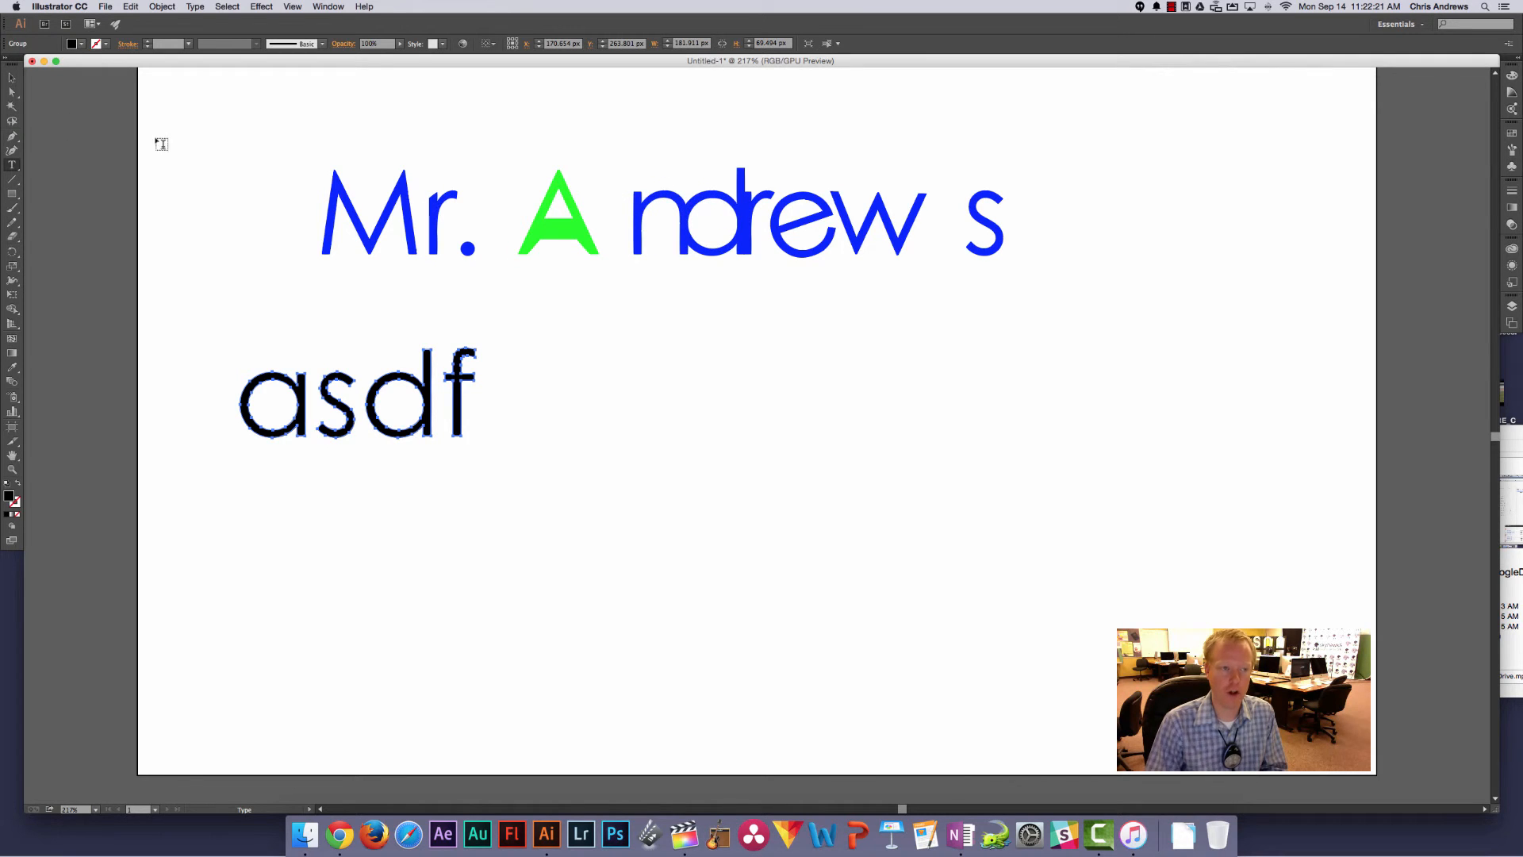
pyautogui.press('v')
pyautogui.click(558, 230)
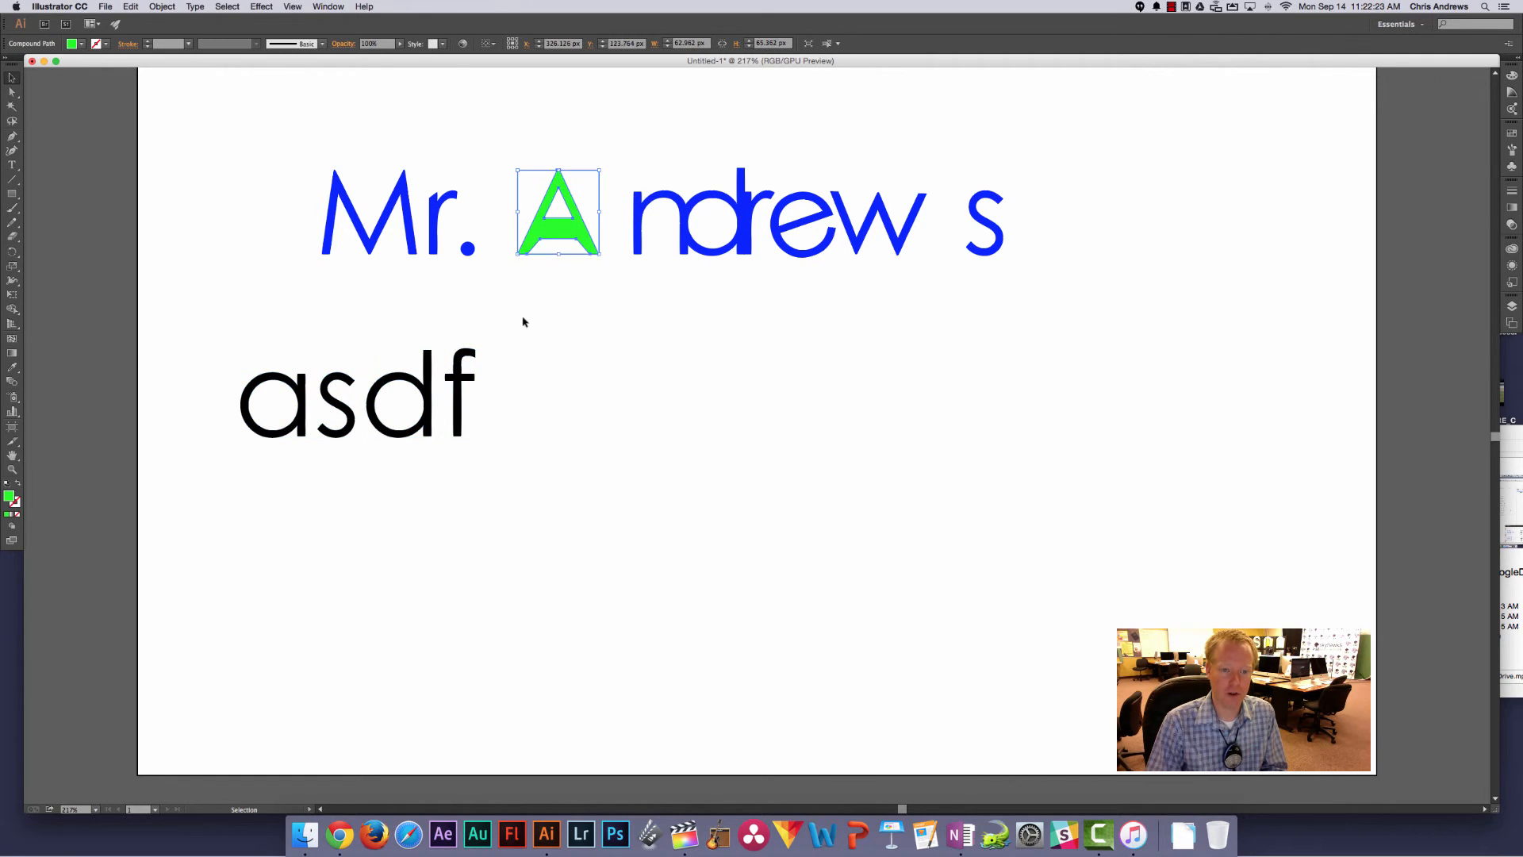
pyautogui.click(424, 403)
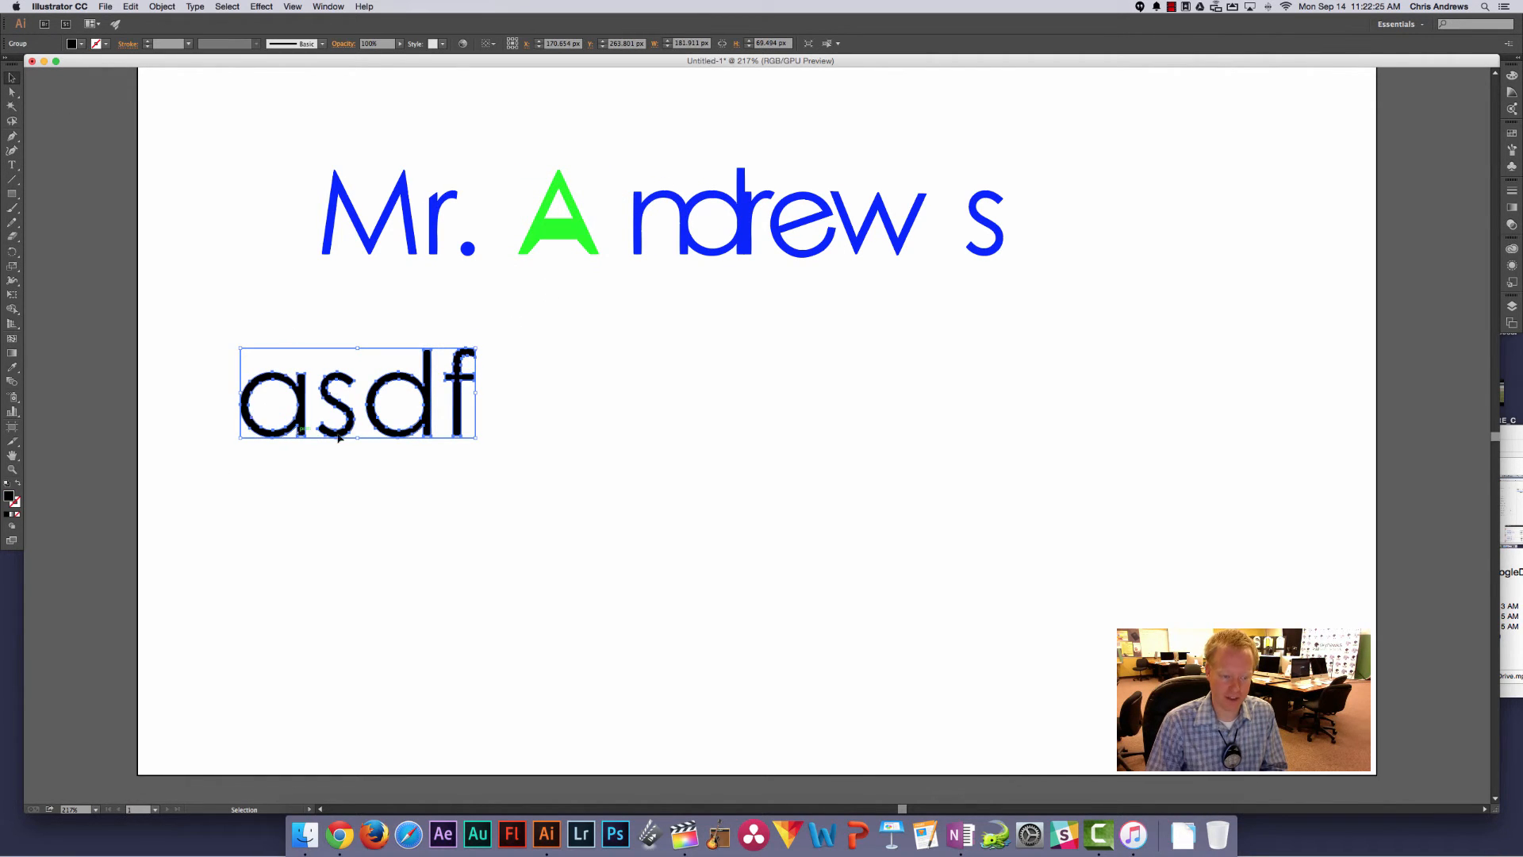
pyautogui.press('super+z')
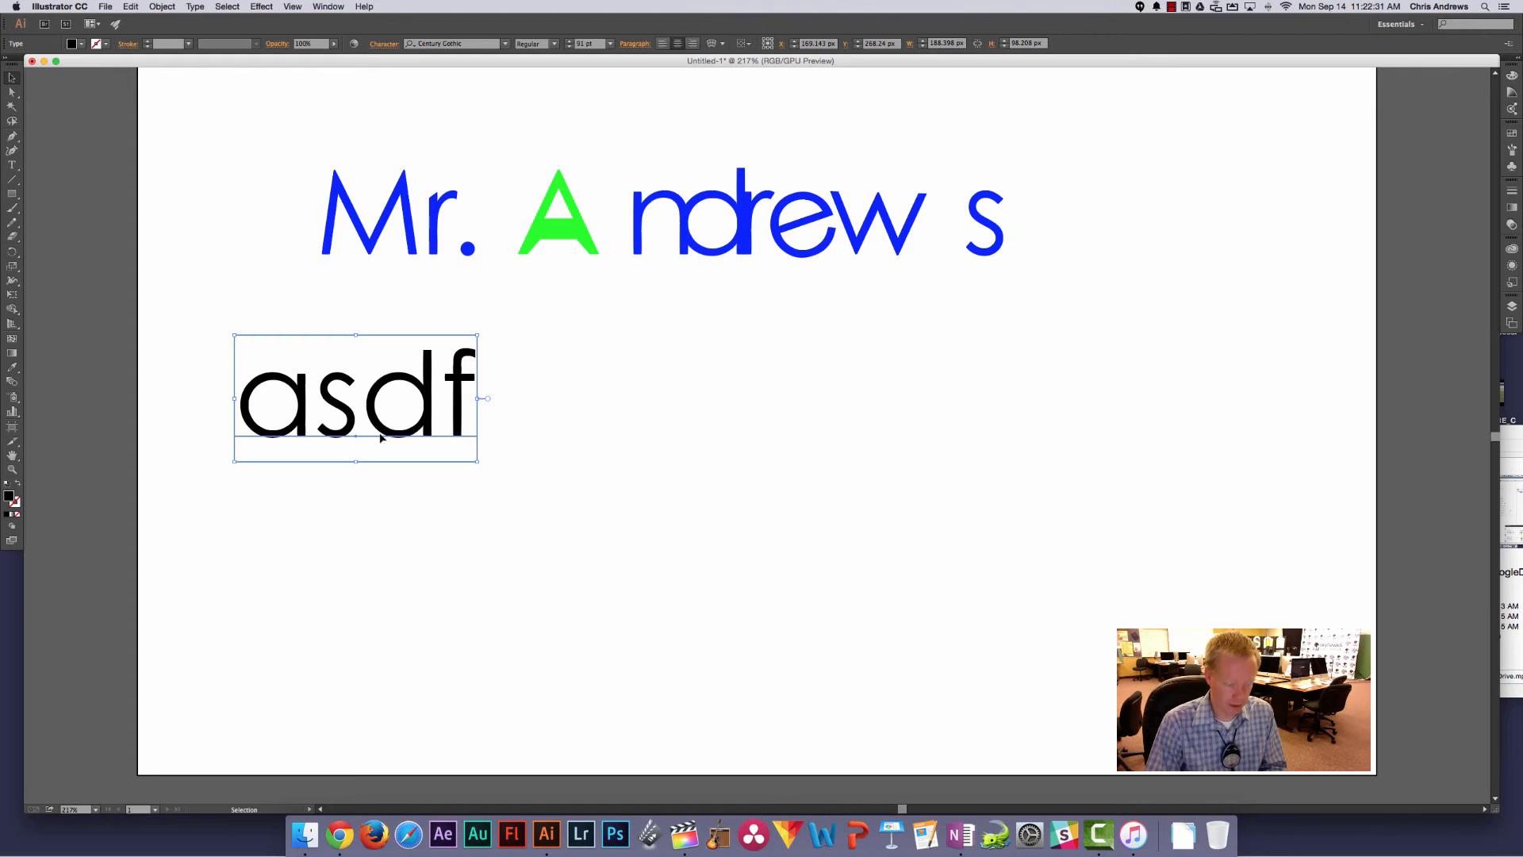
pyautogui.press('super+z')
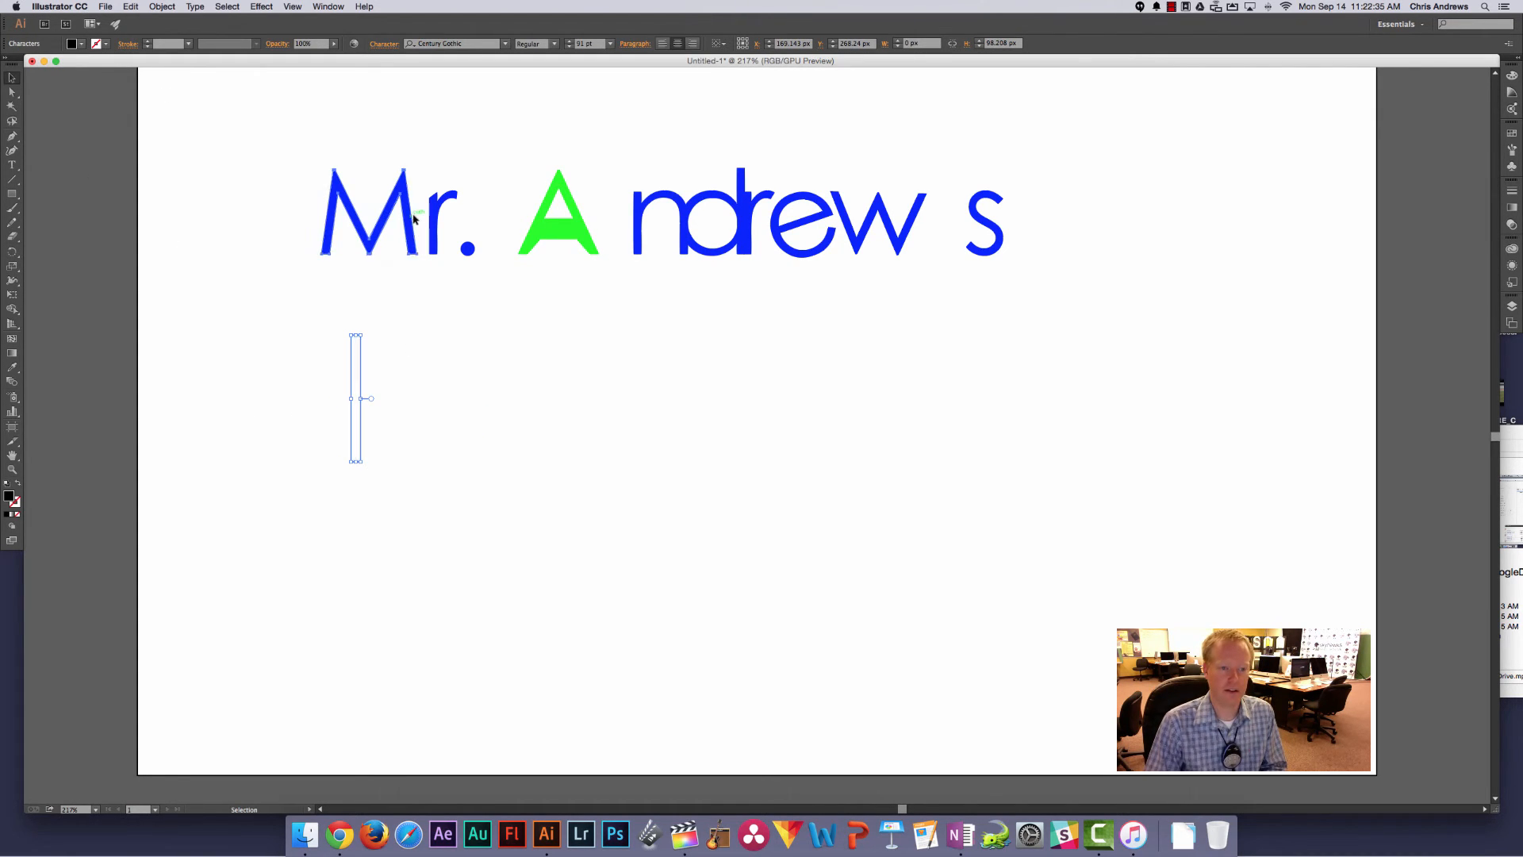
# Enlarge the capital M proportionally to about 97 by 86 px and move it left, clear of the first r.
pyautogui.click(375, 230)
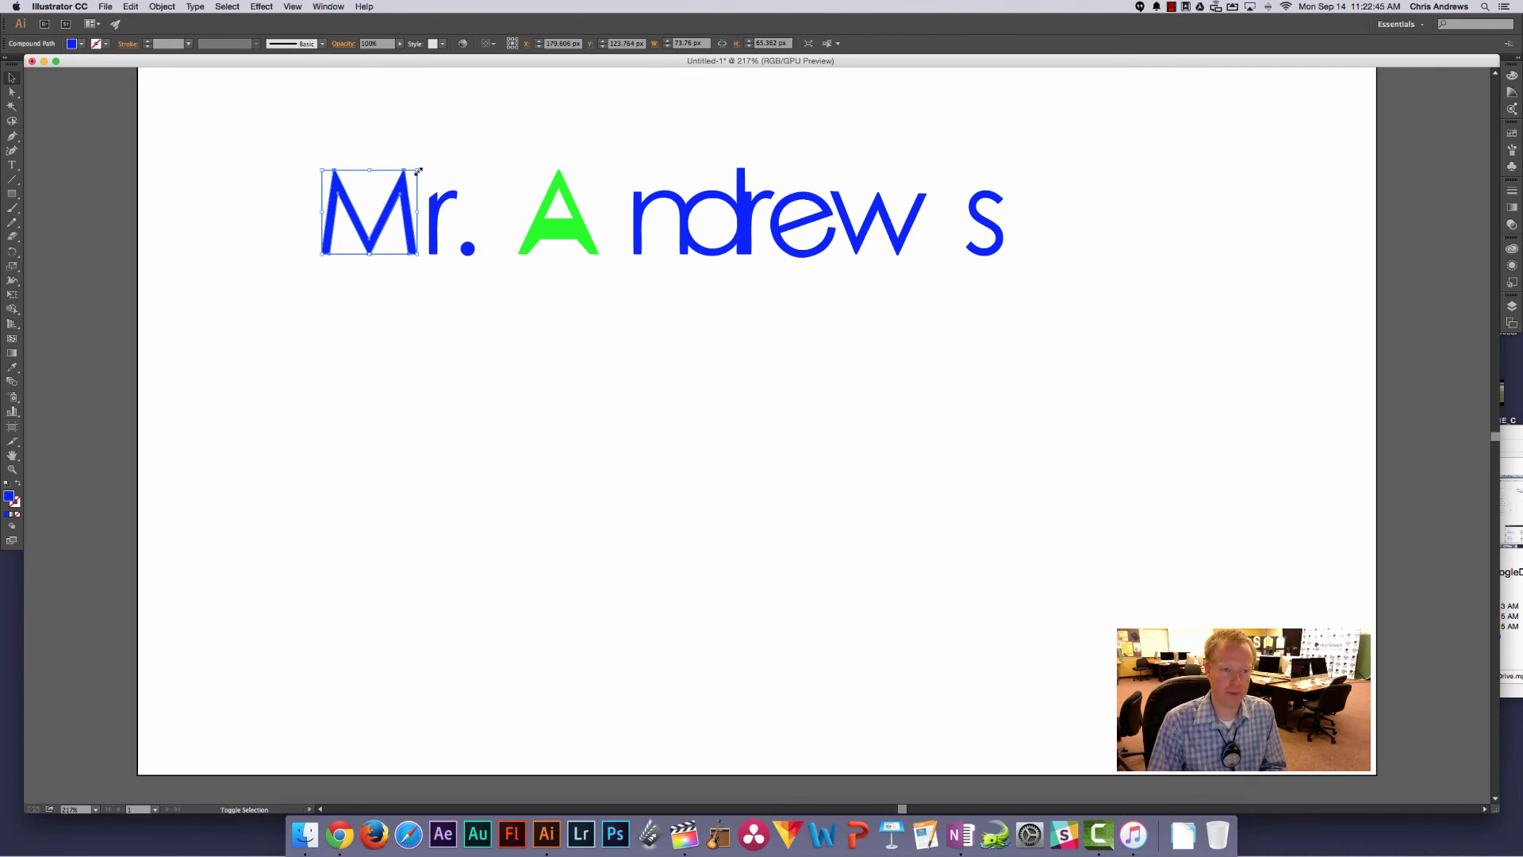
pyautogui.moveTo(418, 170); pyautogui.dragTo(459, 145)
pyautogui.click(405, 350)
pyautogui.moveTo(398, 227); pyautogui.dragTo(354, 235)
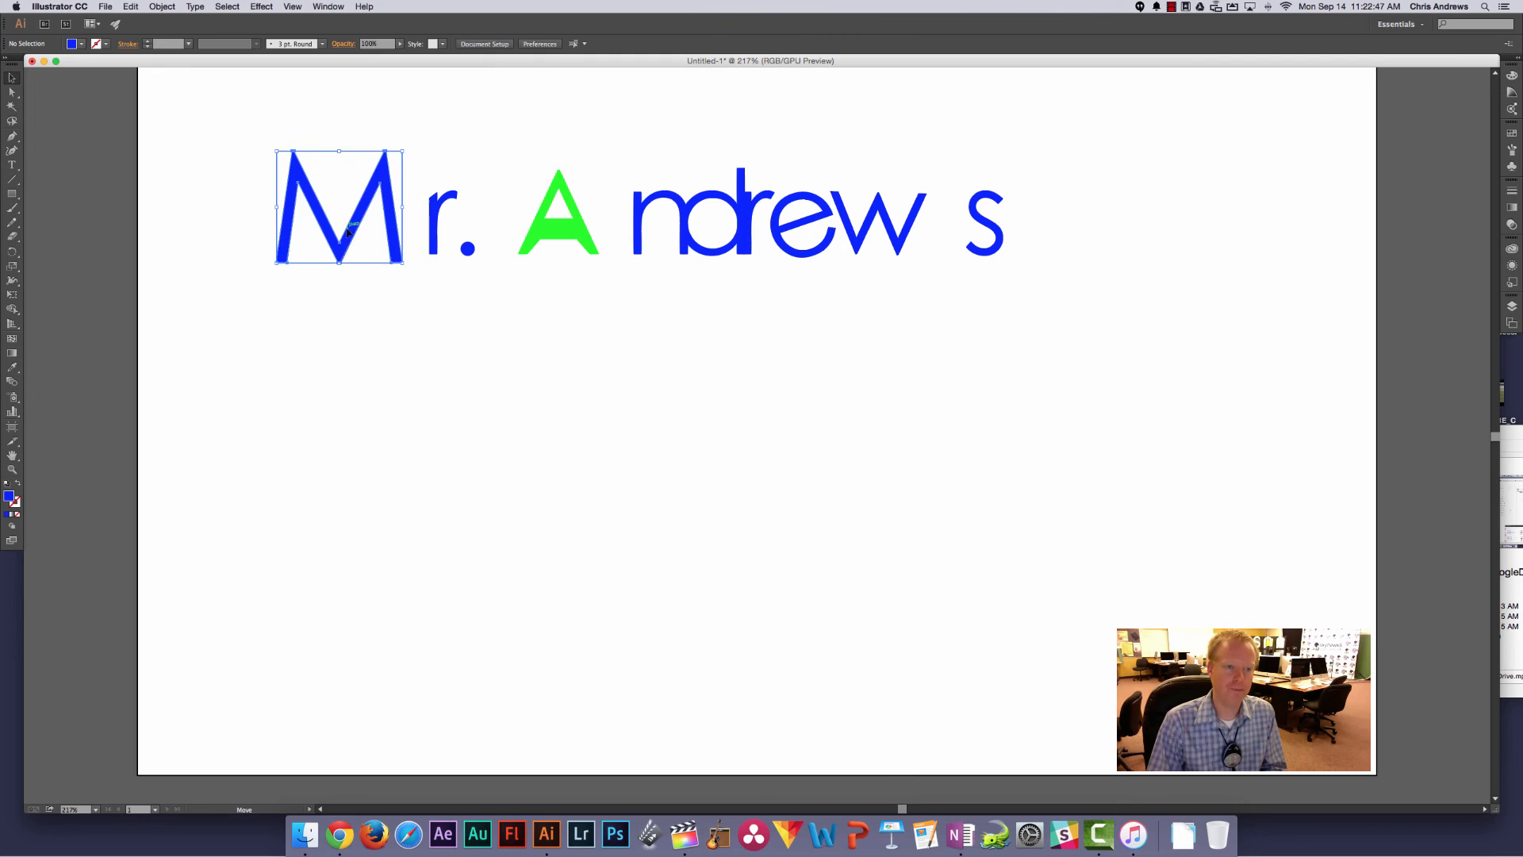
pyautogui.click(393, 313)
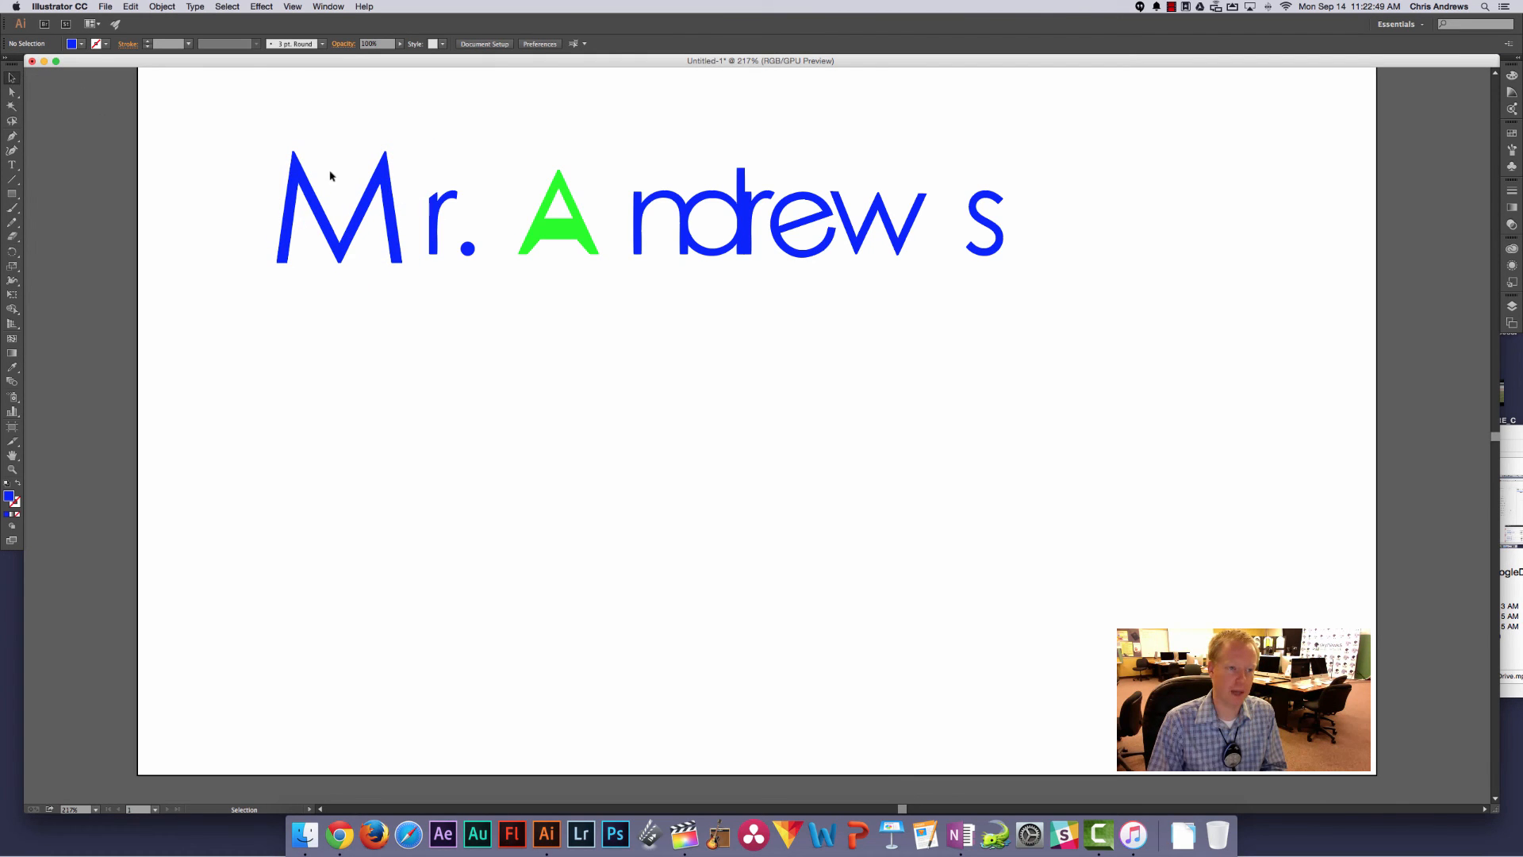
# Select all the letters of the name and scale them up together slightly.
pyautogui.click(380, 180)
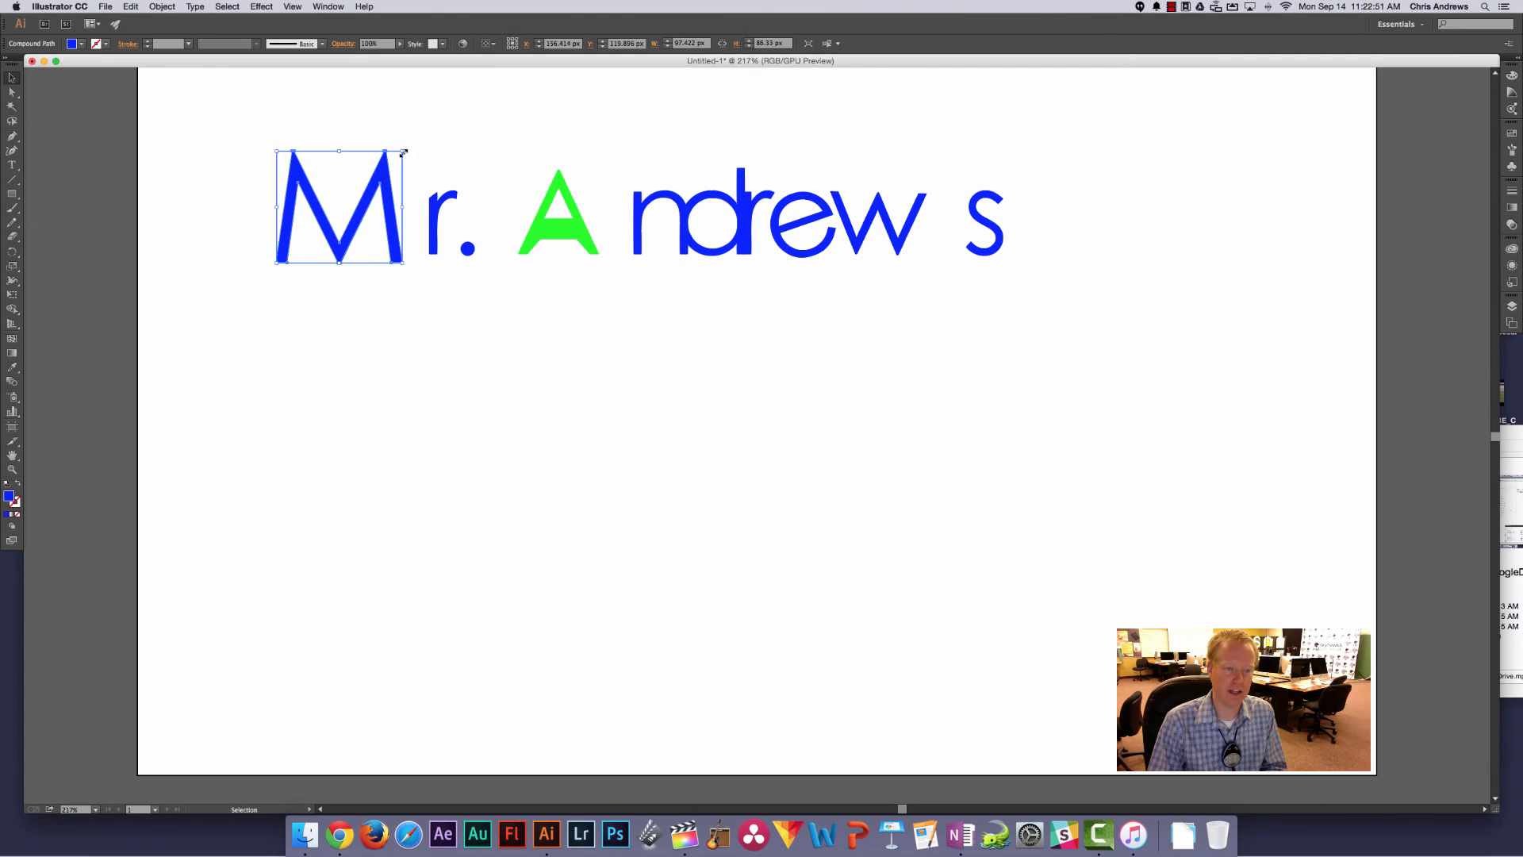
pyautogui.moveTo(244, 127); pyautogui.dragTo(1022, 321)
pyautogui.moveTo(1008, 148); pyautogui.dragTo(1072, 137)
pyautogui.click(1098, 274)
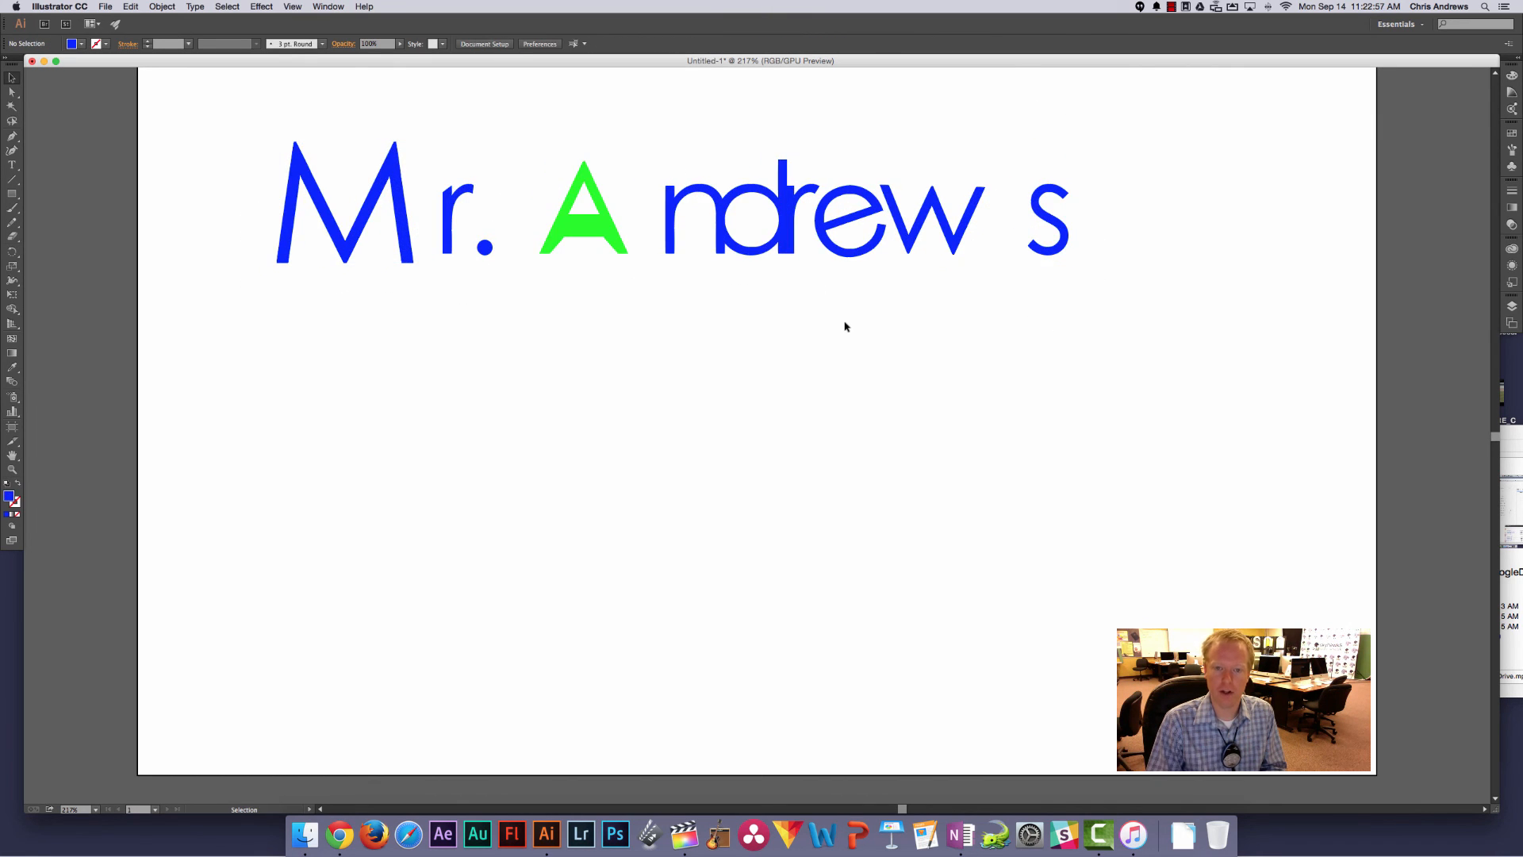